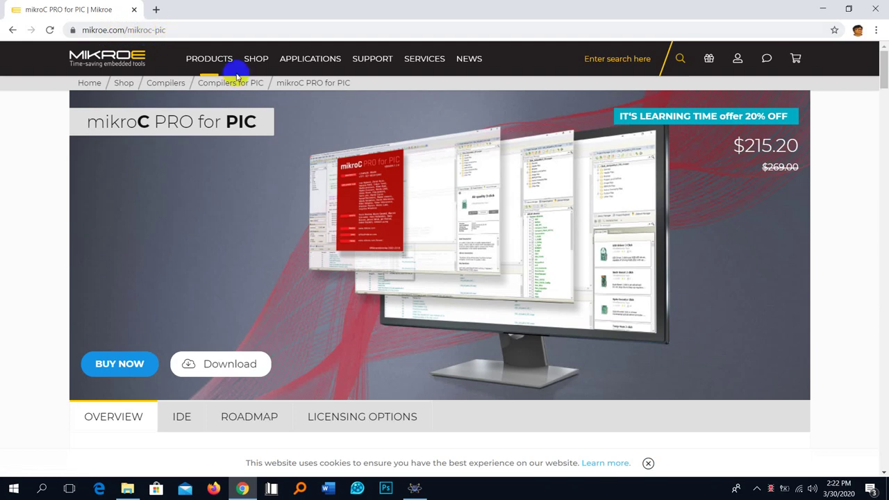
{"action": "left_click", "coordinate": [115, 364]}
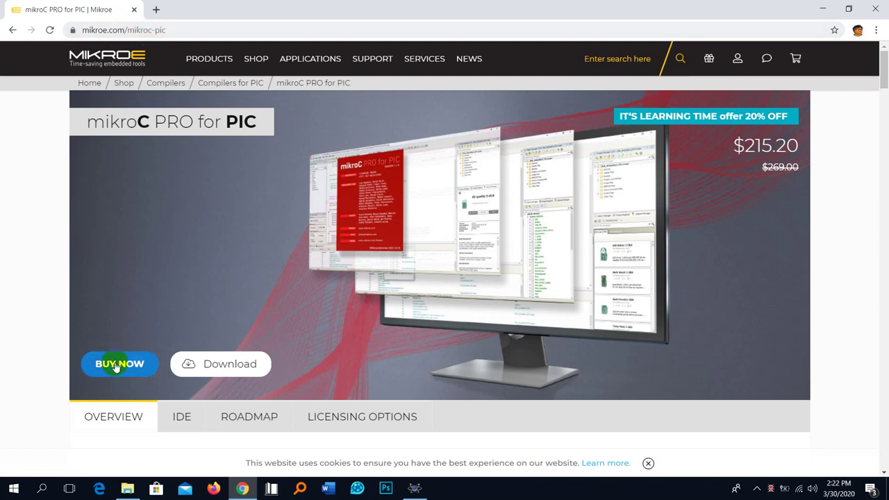
{"action": "left_click", "coordinate": [222, 366]}
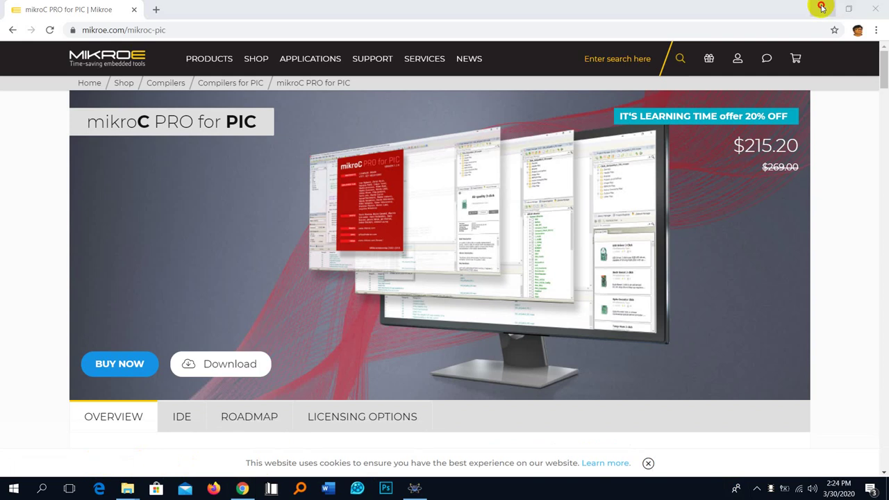
Step: Switch from the browser to the desktop folder mikroc-pic-setup-v760 and launch mikroC_PRO_PIC_2019_Build.7.6.0.exe
{"action": "left_click", "coordinate": [820, 7]}
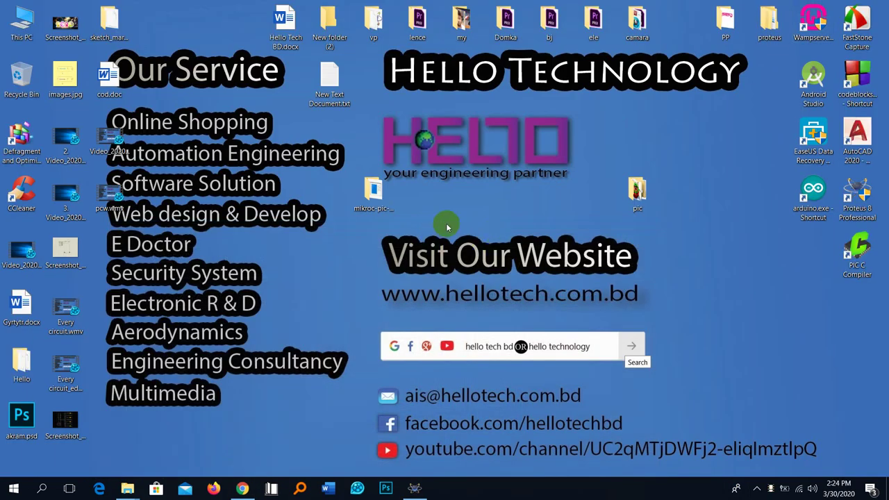
{"action": "left_click", "coordinate": [373, 198]}
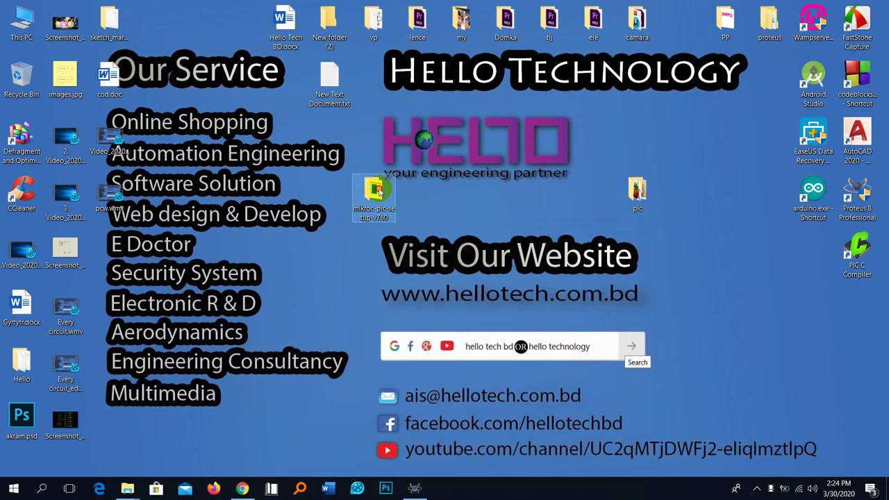
{"action": "double_click", "coordinate": [372, 199]}
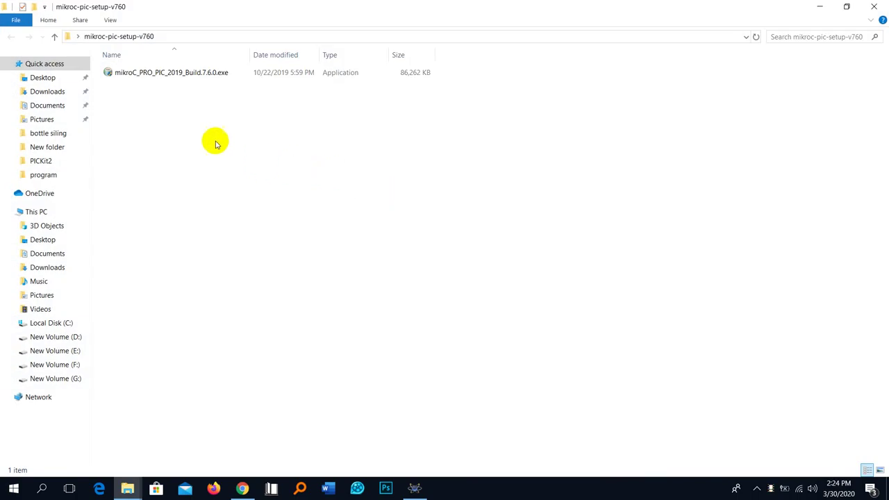
{"action": "left_click", "coordinate": [145, 73]}
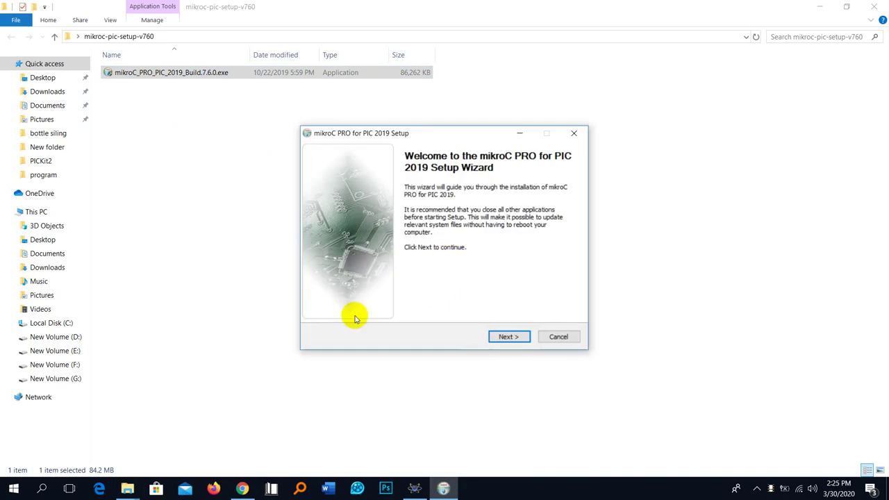
Step: Accept the mikroC PRO for PIC 2019 license terms and choose installation for all users
{"action": "left_click", "coordinate": [518, 339]}
{"action": "left_click", "coordinate": [389, 300]}
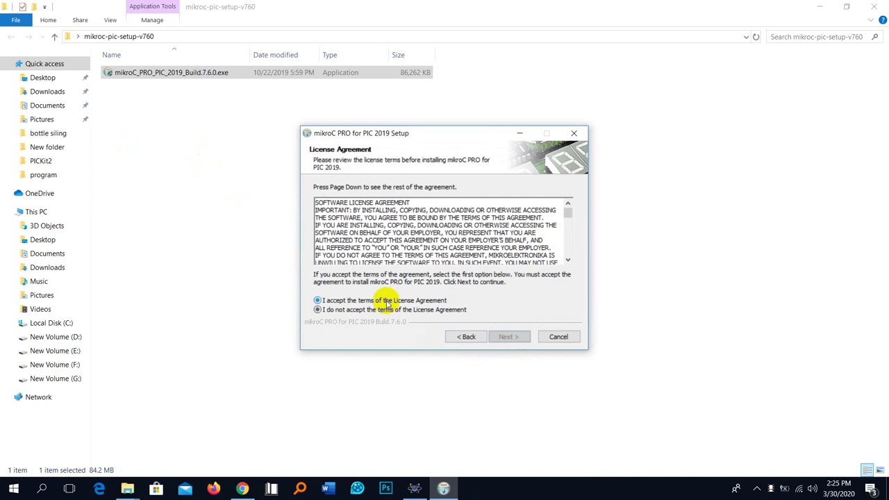
{"action": "left_click", "coordinate": [517, 337]}
{"action": "left_click", "coordinate": [518, 338]}
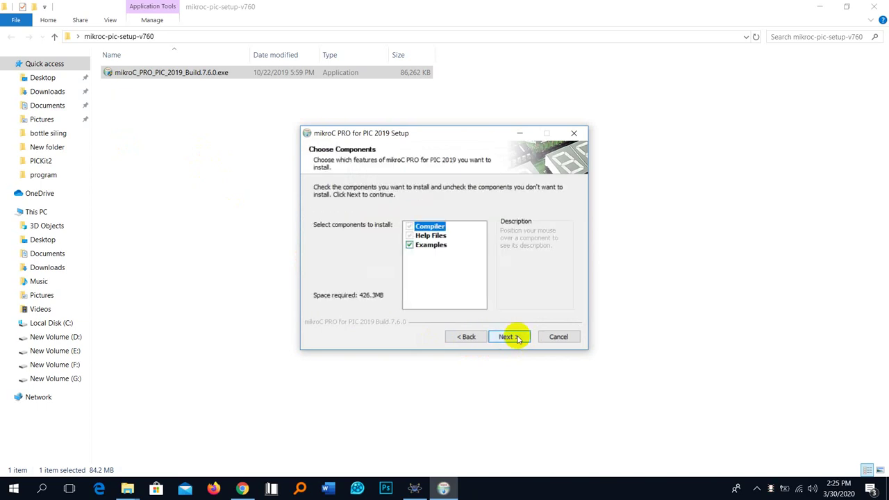
{"action": "left_click", "coordinate": [470, 338]}
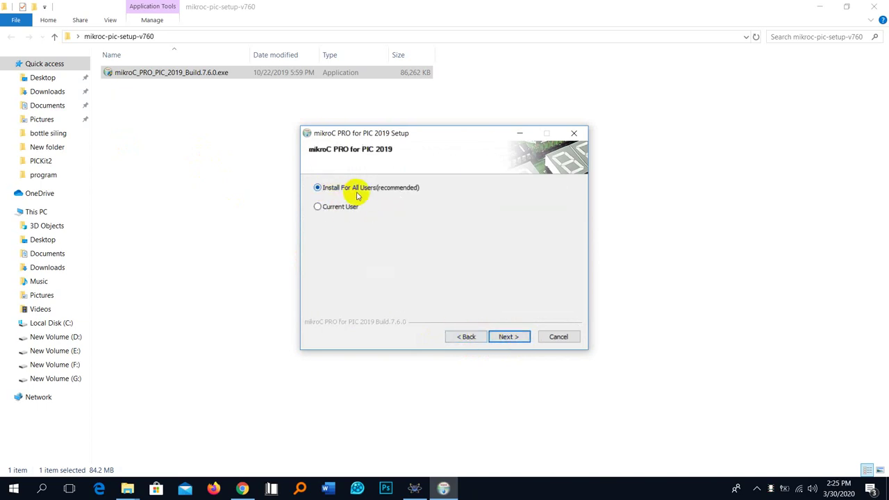
{"action": "left_click", "coordinate": [508, 337]}
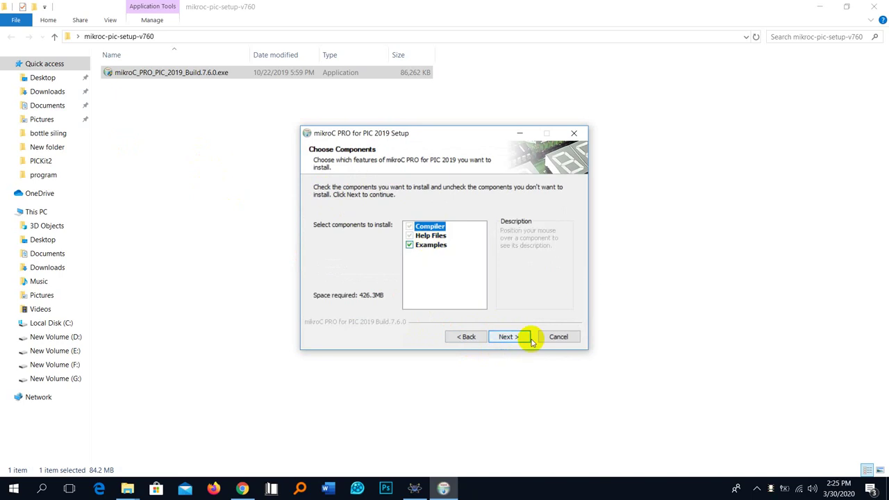
Step: Keep the Compiler, Help Files and Examples components and start the installation in the default destination folder
{"action": "left_click", "coordinate": [511, 338]}
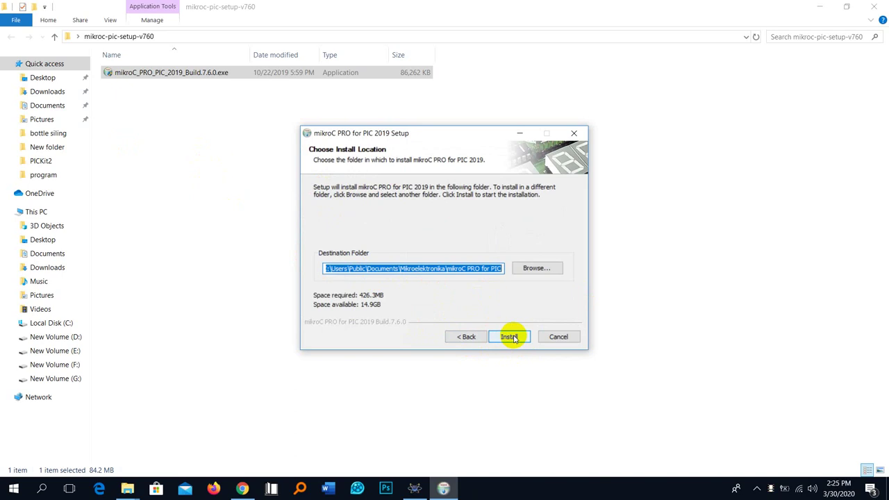
{"action": "left_click", "coordinate": [510, 337]}
{"action": "left_click", "coordinate": [468, 278]}
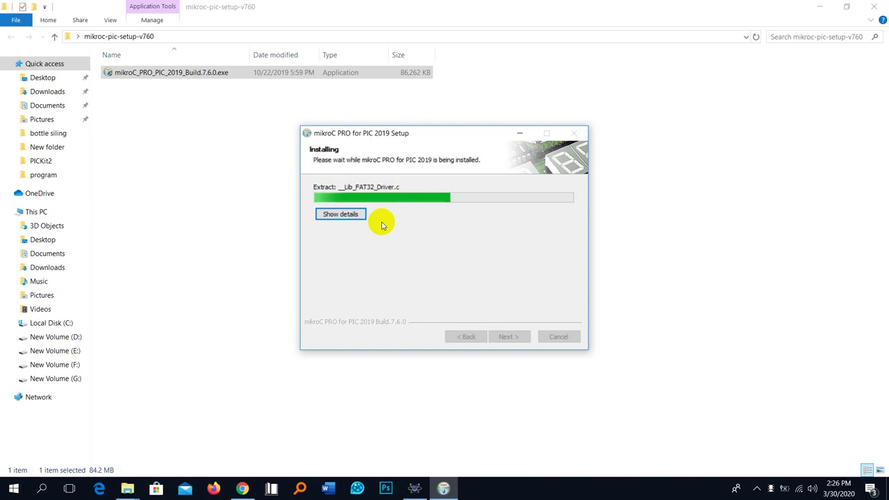
Step: Clear desktop space by minimizing the folder window and moving the pic folder beside Android Studio and the setup window aside
{"action": "left_click", "coordinate": [818, 6]}
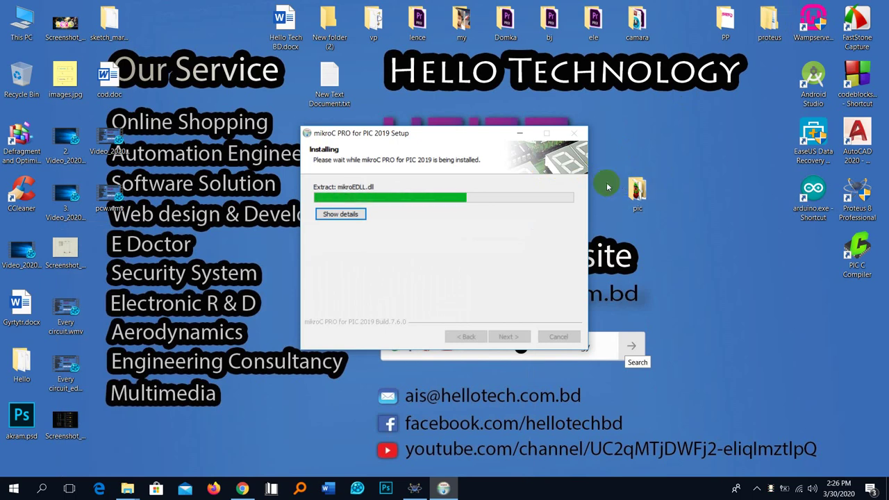
{"action": "left_click_drag", "start_coordinate": [633, 188], "coordinate": [761, 61]}
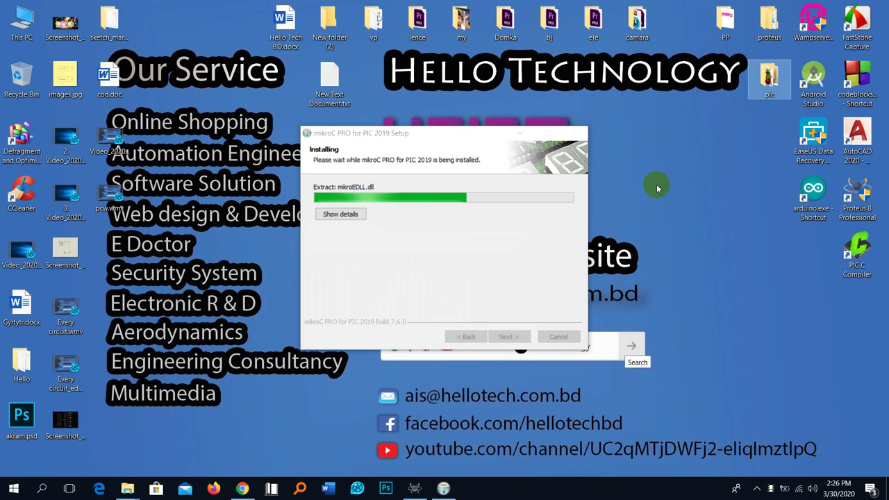
{"action": "left_click_drag", "start_coordinate": [464, 132], "coordinate": [369, 113]}
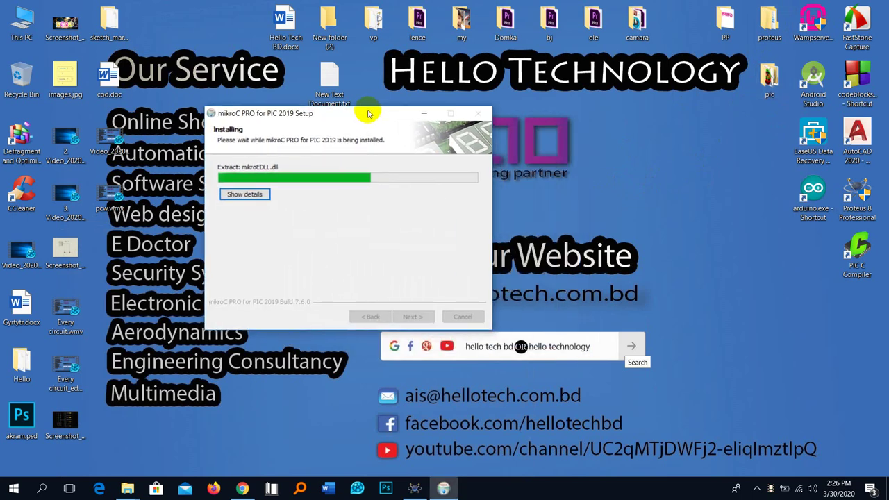
Step: Create a new folder on the desktop and name it "mikro c"
{"action": "right_click", "coordinate": [631, 183]}
{"action": "mouse_move", "coordinate": [635, 200]}
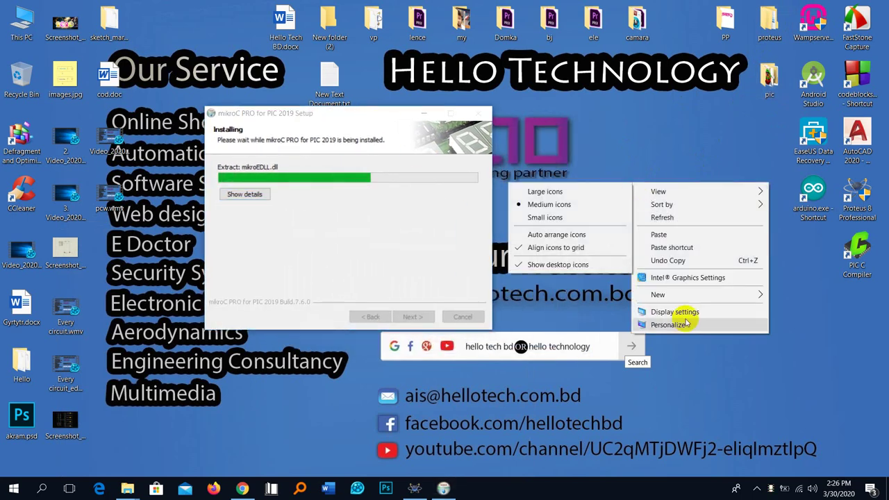
{"action": "mouse_move", "coordinate": [709, 298]}
{"action": "left_click", "coordinate": [493, 296]}
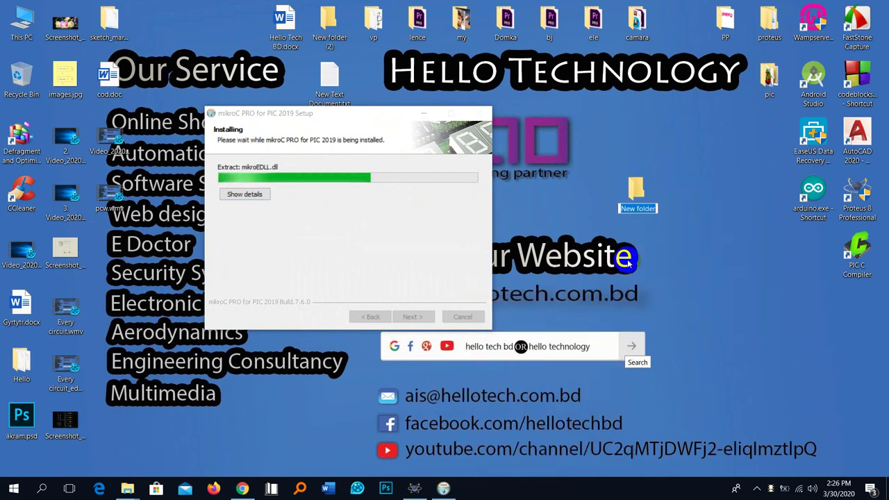
{"action": "type", "text": "mik"}
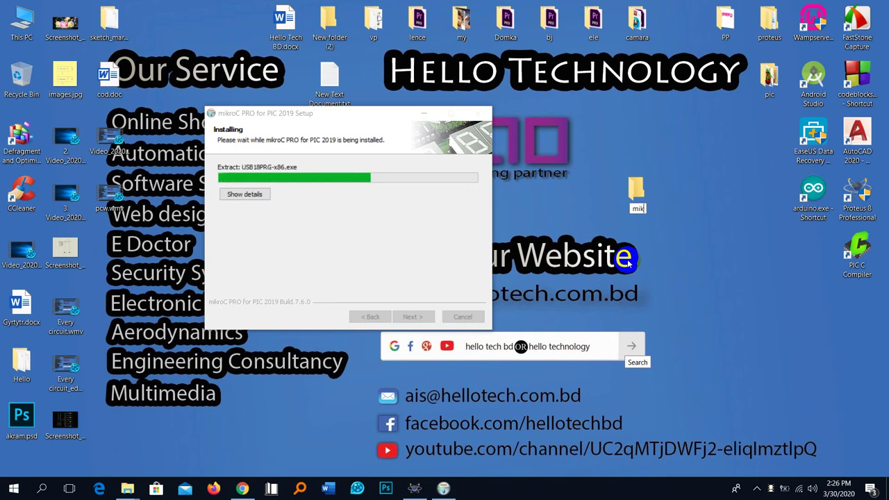
{"action": "key", "text": "Return"}
{"action": "key", "text": "F2"}
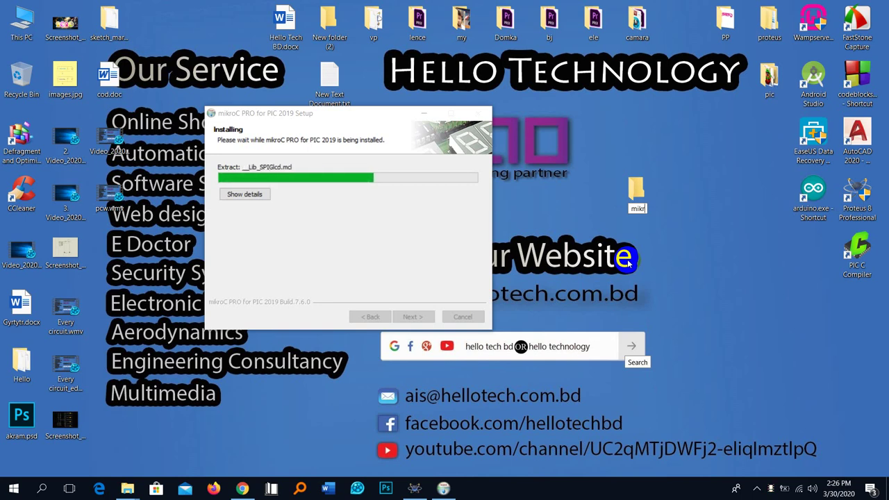
{"action": "key", "text": "End"}
{"action": "type", "text": "o"}
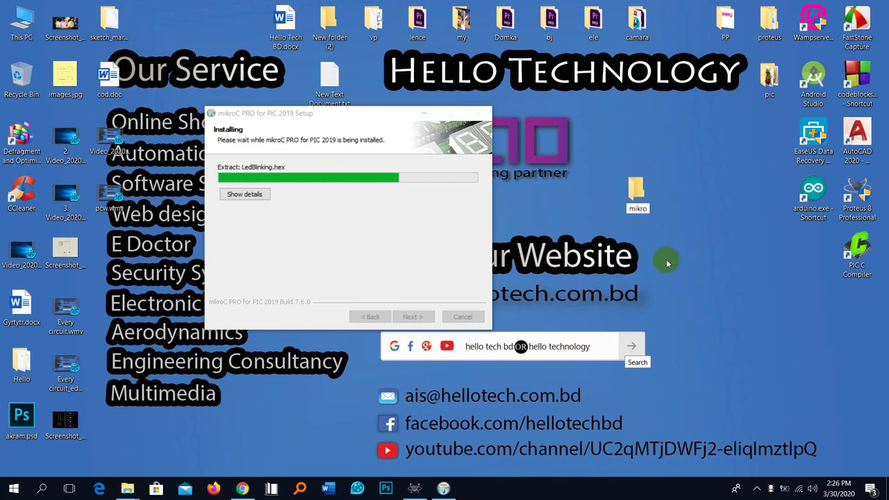
{"action": "key", "text": "Return"}
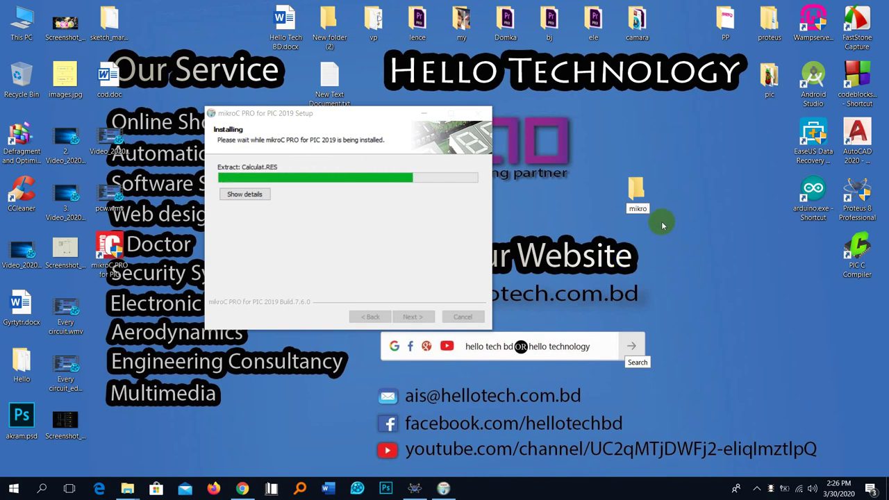
{"action": "type", "text": "c"}
{"action": "key", "text": "Return"}
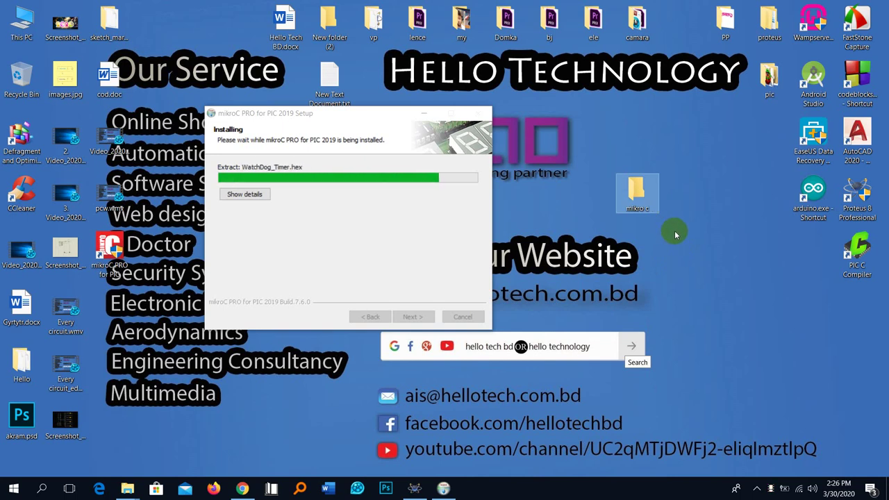
{"action": "left_click", "coordinate": [679, 229]}
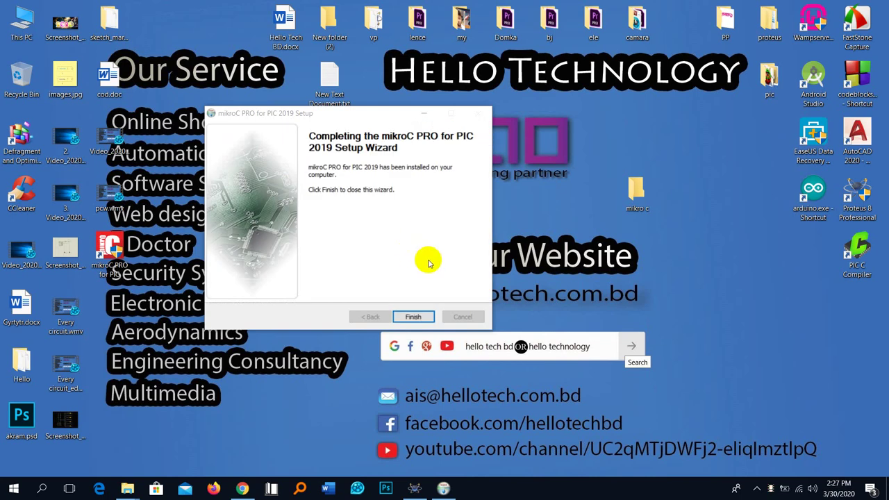
Step: Finish the mikroC setup wizard and agree to install CODEGRIP Suite in C:\Mikroe with the Suite component selected
{"action": "left_click", "coordinate": [413, 317]}
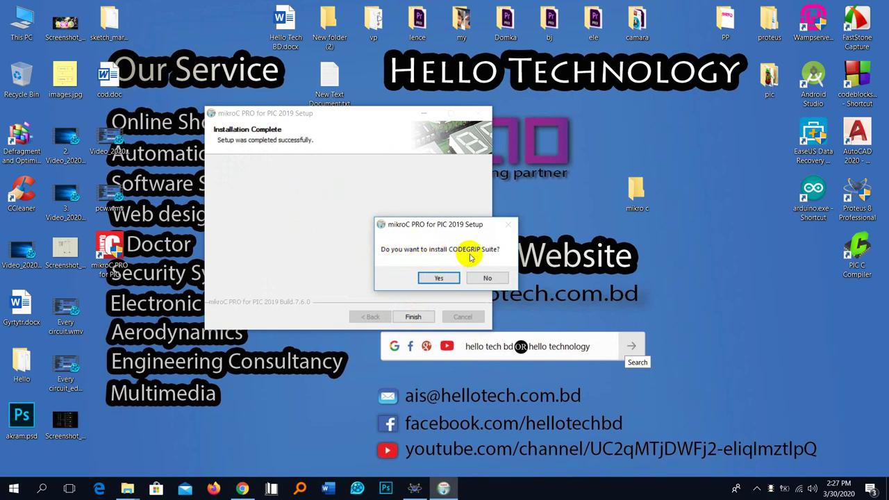
{"action": "left_click", "coordinate": [438, 278]}
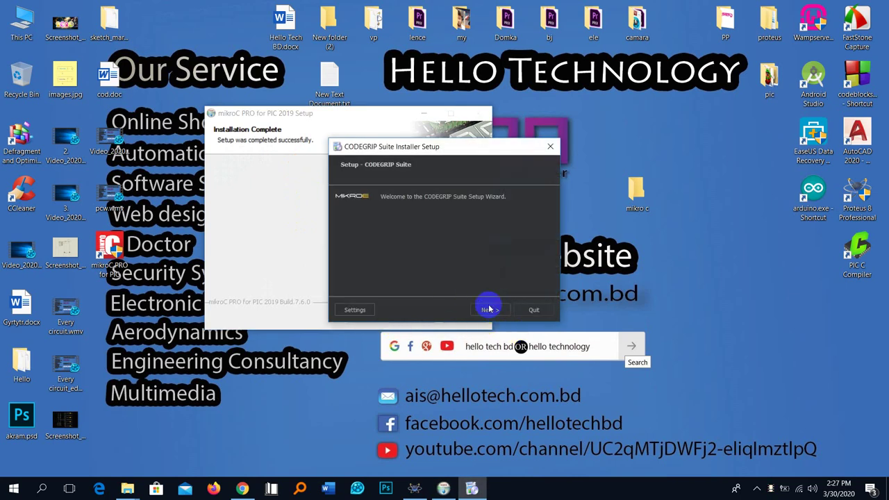
{"action": "left_click", "coordinate": [489, 309]}
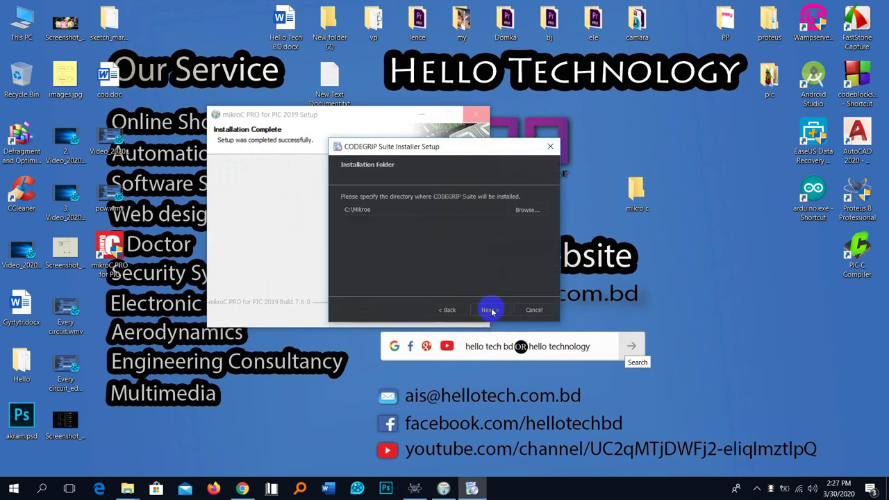
{"action": "left_click", "coordinate": [492, 310]}
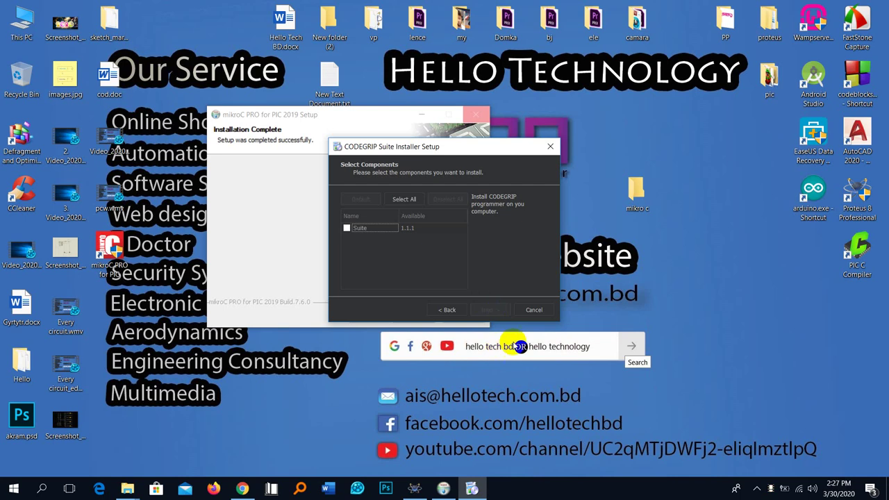
{"action": "left_click", "coordinate": [346, 229]}
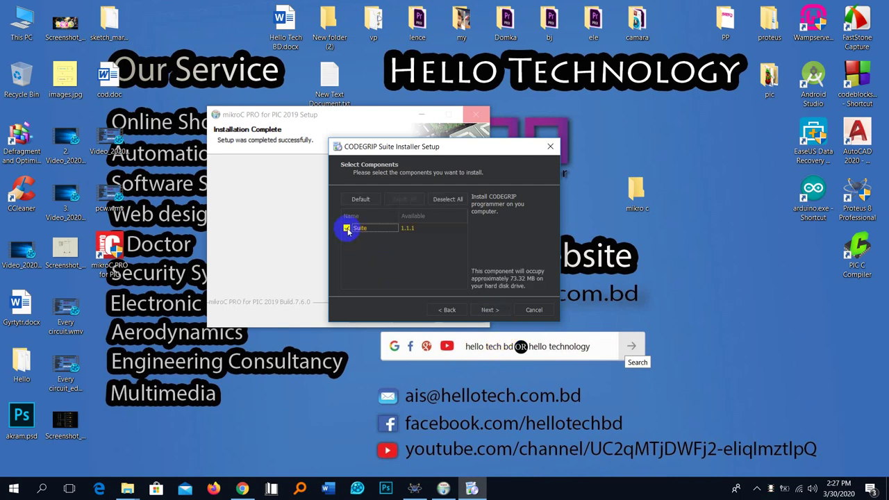
{"action": "left_click", "coordinate": [492, 310]}
Step: Accept the license and complete the CODEGRIP Suite installation, moving the mikroC PRO for PIC desktop shortcut below Proteus 8 while it runs
{"action": "left_click", "coordinate": [361, 276]}
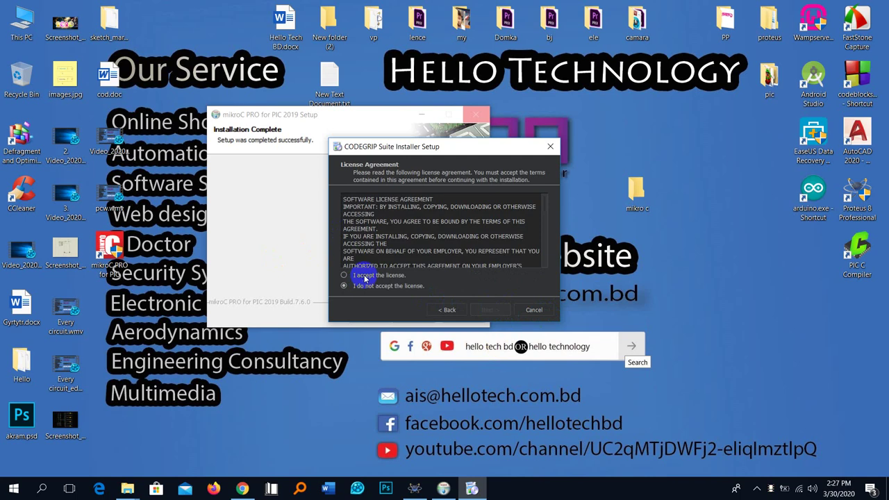
{"action": "left_click", "coordinate": [483, 310]}
{"action": "left_click", "coordinate": [489, 311]}
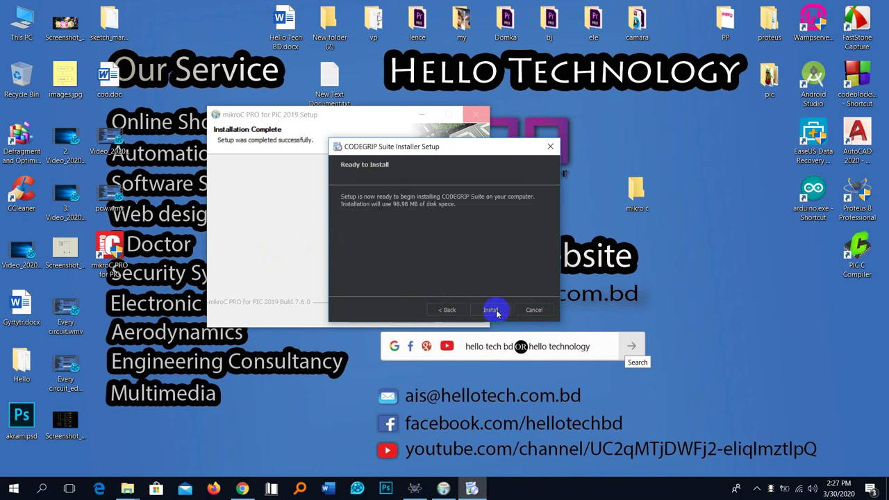
{"action": "left_click", "coordinate": [491, 310]}
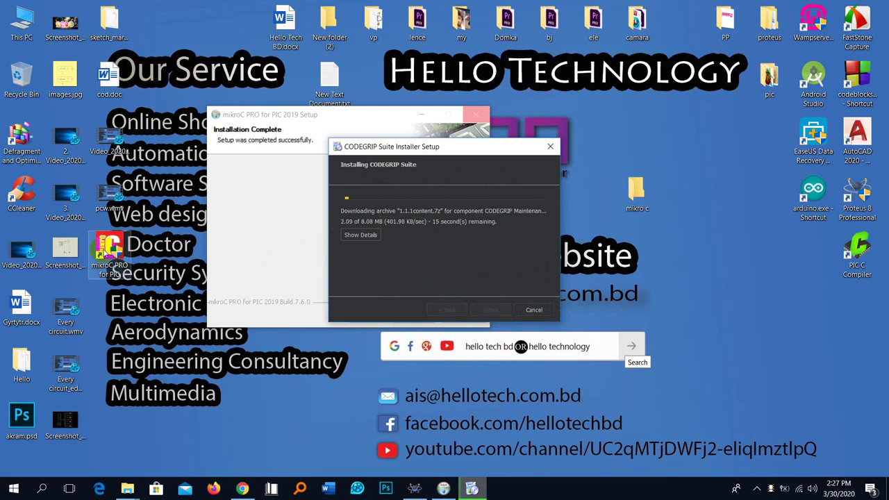
{"action": "left_click_drag", "start_coordinate": [109, 247], "coordinate": [858, 264]}
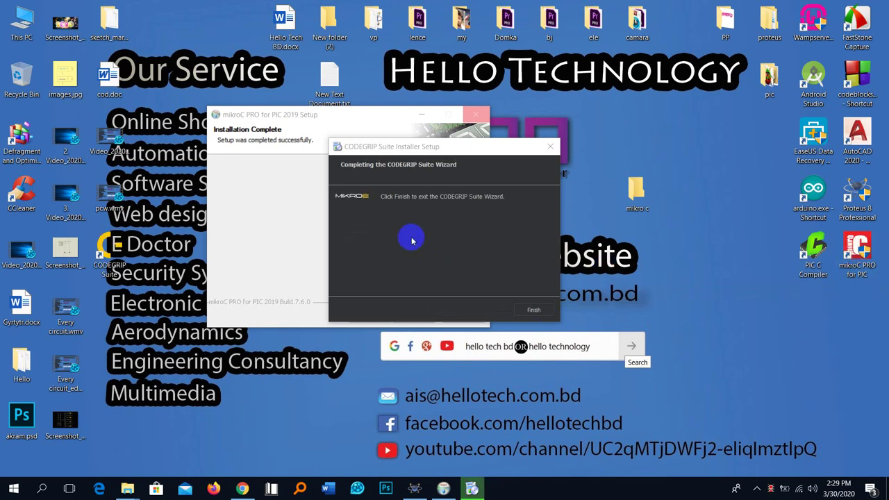
{"action": "left_click", "coordinate": [533, 311]}
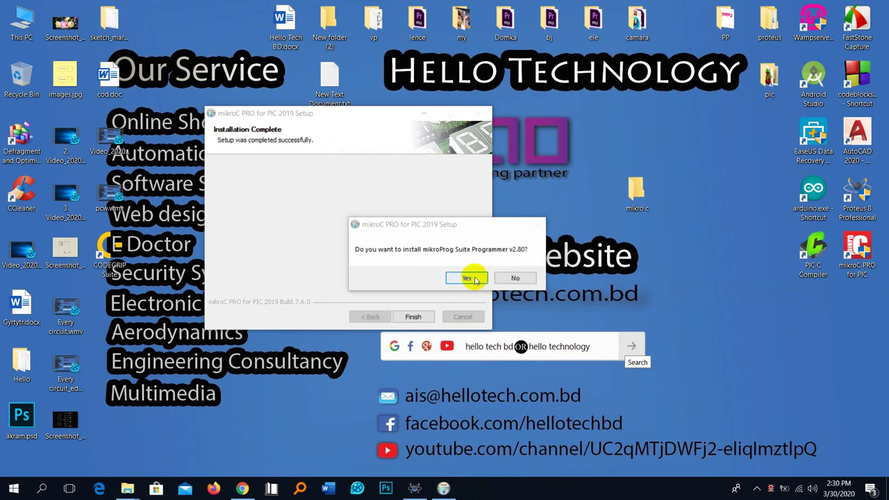
Step: Agree to install mikroProg Suite Programmer v2.80 and accept its license terms
{"action": "left_click", "coordinate": [472, 279]}
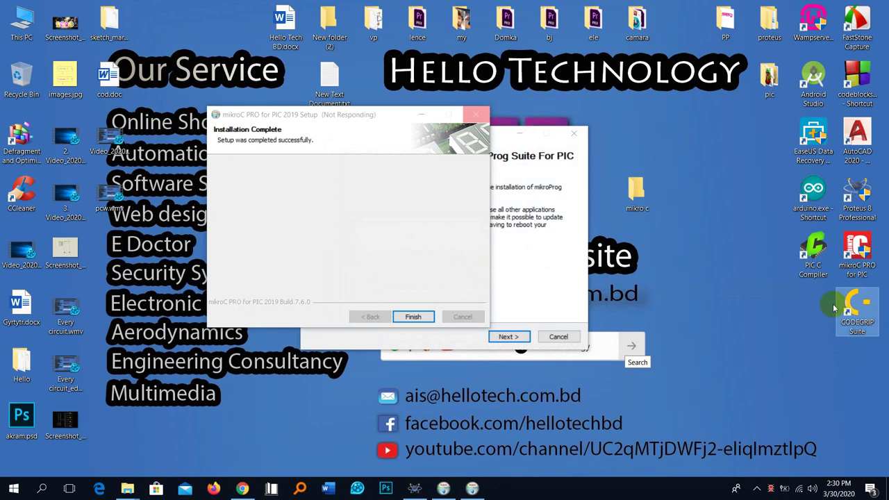
{"action": "left_click", "coordinate": [508, 337]}
{"action": "left_click", "coordinate": [380, 300]}
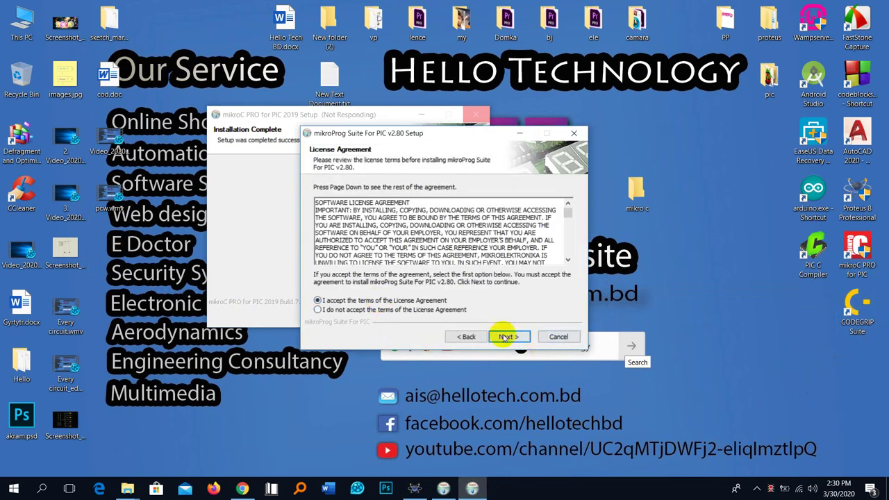
Step: Install mikroProg Suite For PIC v2.80 in the default Mikroelektronika destination folder and finish its setup
{"action": "left_click", "coordinate": [509, 337]}
{"action": "left_click", "coordinate": [509, 337]}
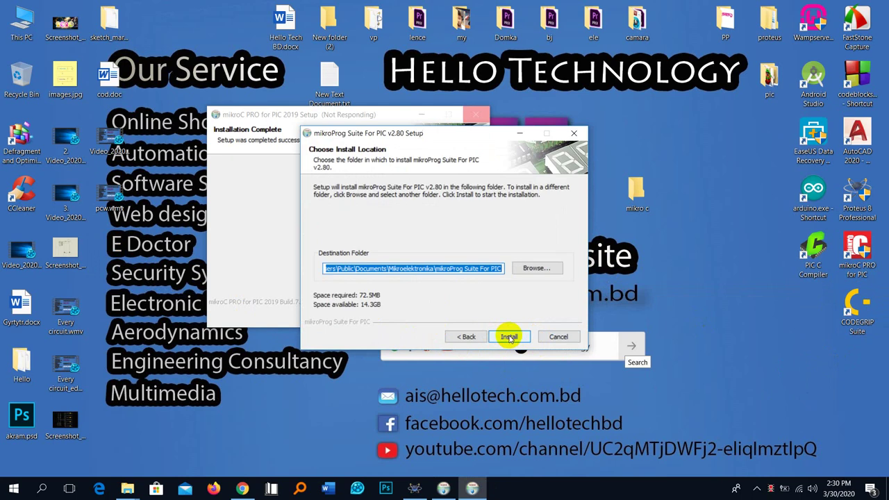
{"action": "left_click", "coordinate": [509, 337]}
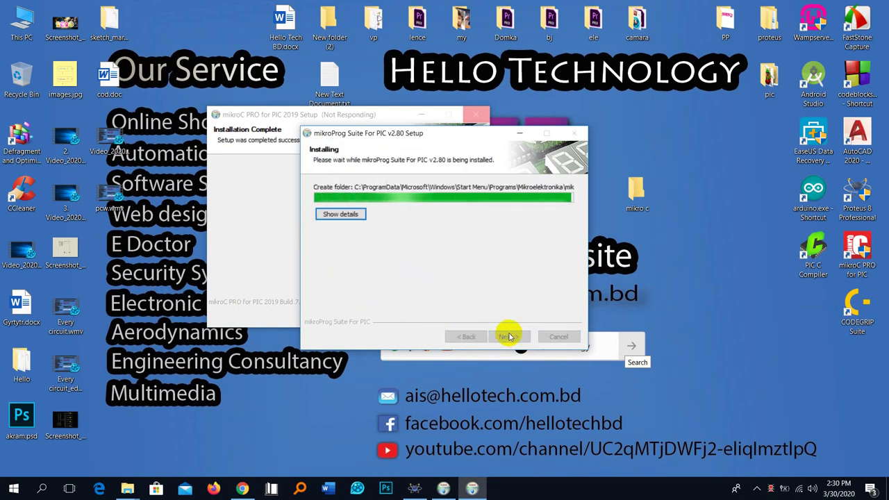
{"action": "left_click", "coordinate": [509, 336]}
{"action": "left_click", "coordinate": [509, 337]}
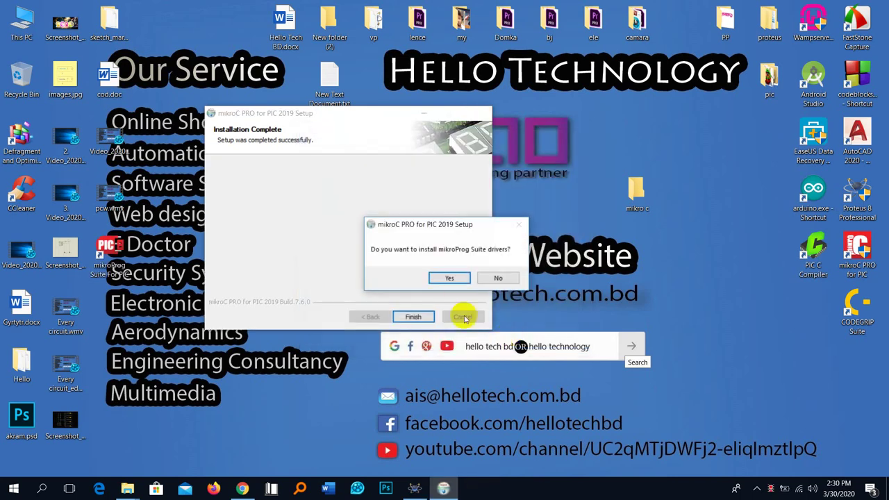
Step: Agree to install the mikroProg Suite drivers, close the Drivers folder, and finish the mikroC PRO for PIC setup with the program launched
{"action": "left_click", "coordinate": [451, 278]}
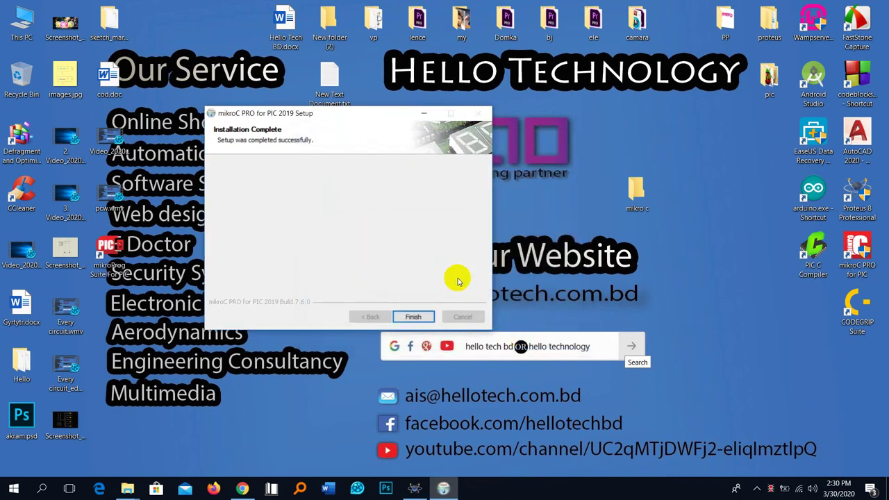
{"action": "left_click", "coordinate": [483, 282]}
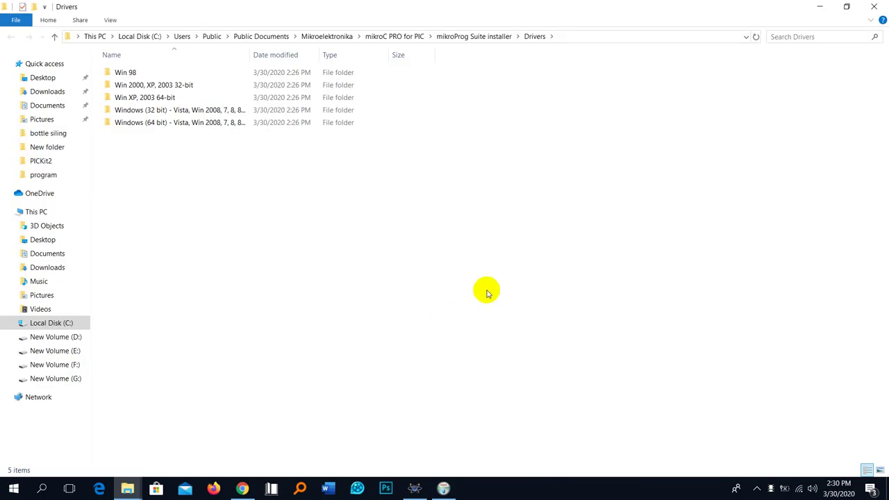
{"action": "left_click", "coordinate": [874, 6]}
{"action": "left_click", "coordinate": [488, 282]}
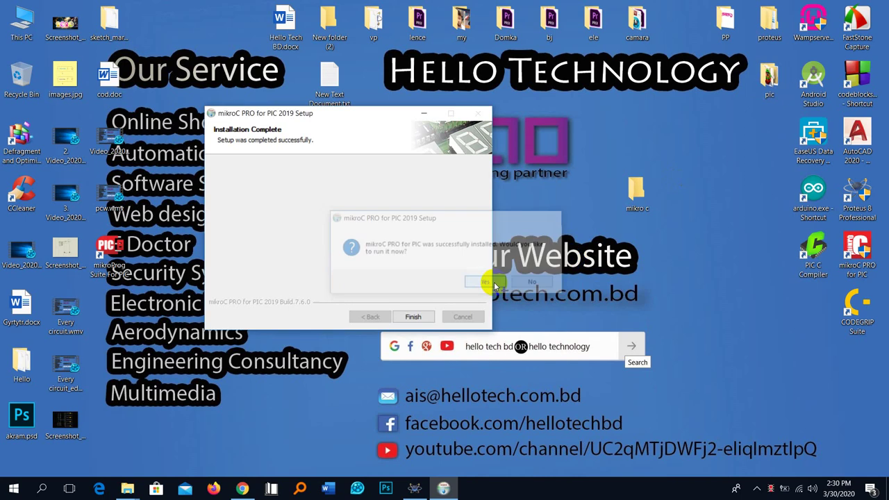
{"action": "left_click", "coordinate": [413, 316]}
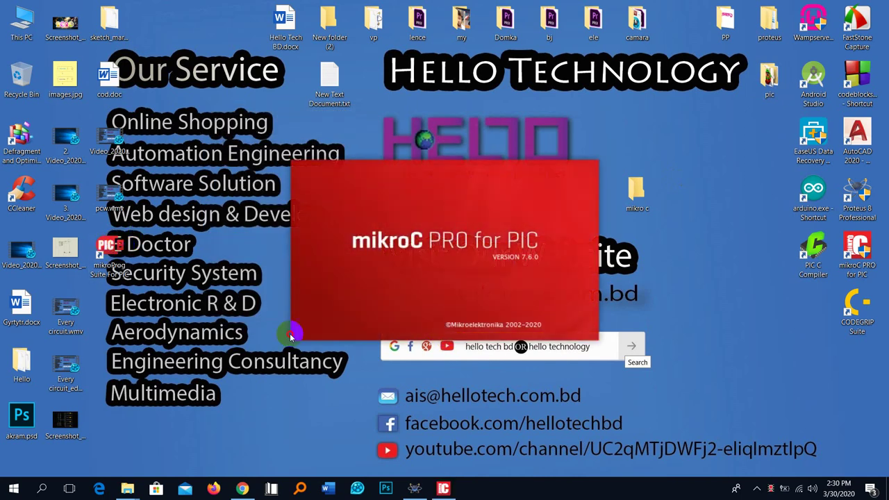
{"action": "left_click_drag", "start_coordinate": [292, 337], "coordinate": [858, 368]}
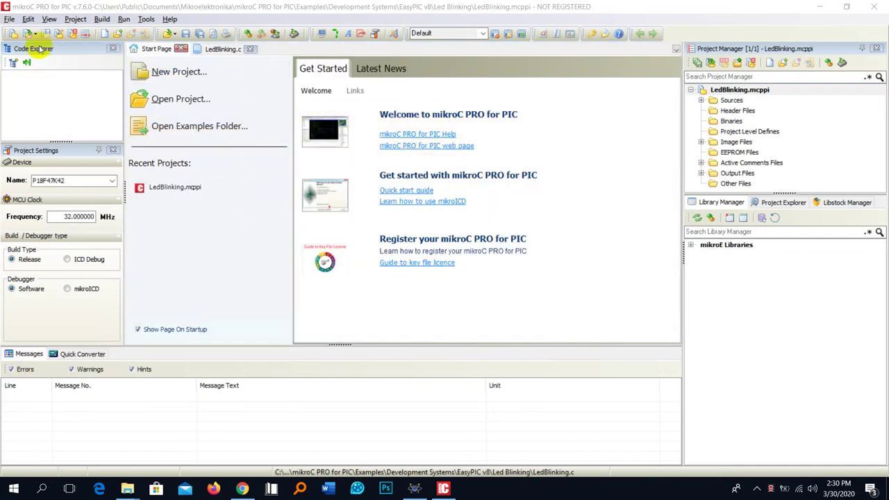
Step: Look over the LedBlinking.c example source and return to the Start Page
{"action": "left_click", "coordinate": [166, 193]}
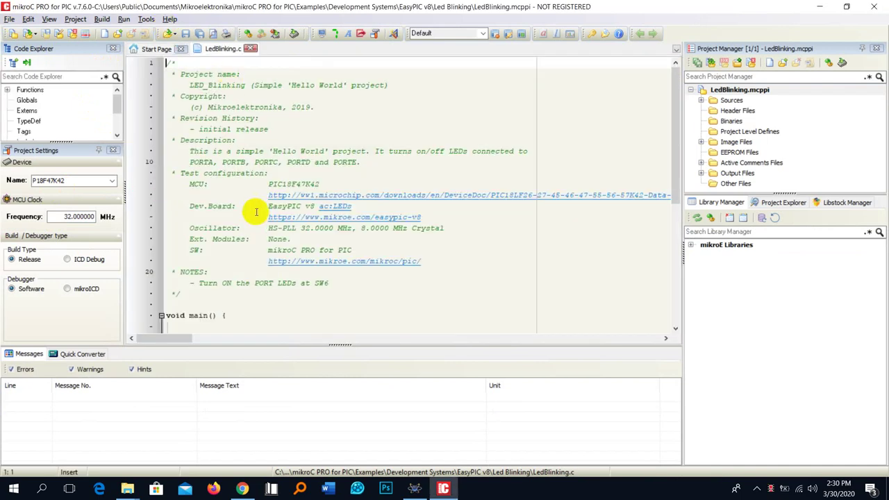
{"action": "left_click", "coordinate": [154, 50]}
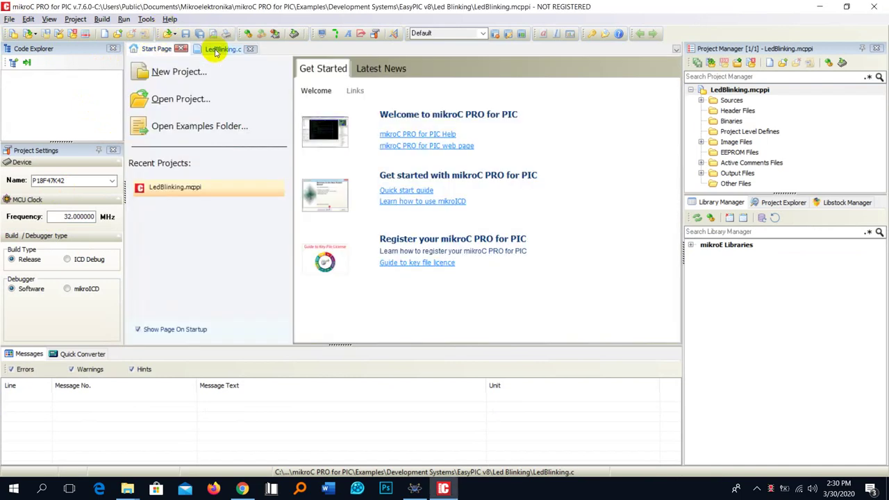
{"action": "left_click", "coordinate": [217, 48]}
{"action": "left_click", "coordinate": [151, 50]}
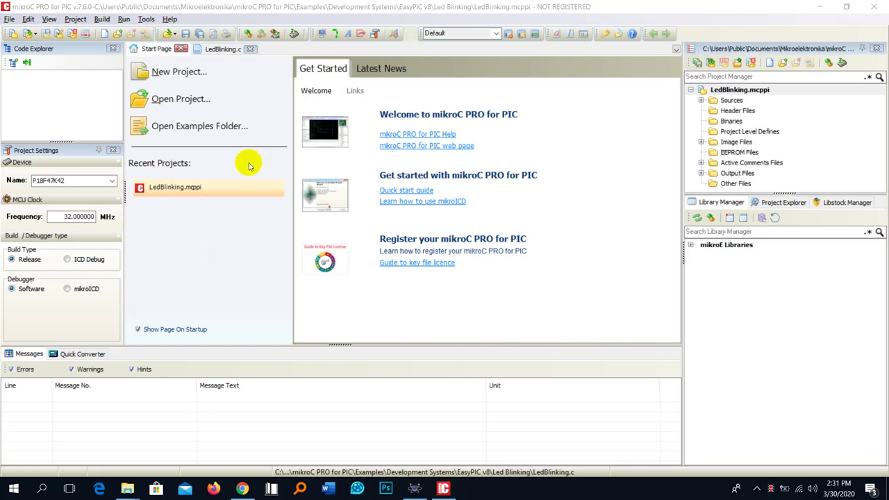
{"action": "left_click", "coordinate": [9, 19]}
{"action": "mouse_move", "coordinate": [32, 34]}
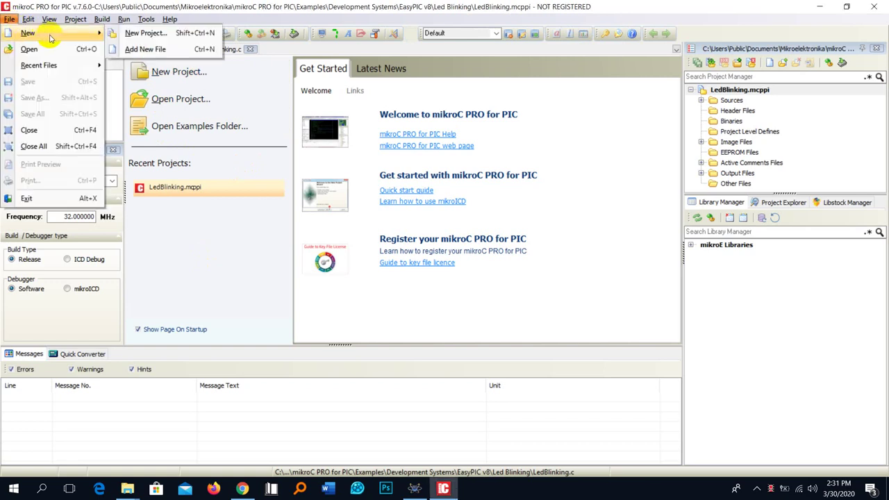
{"action": "left_click", "coordinate": [202, 267]}
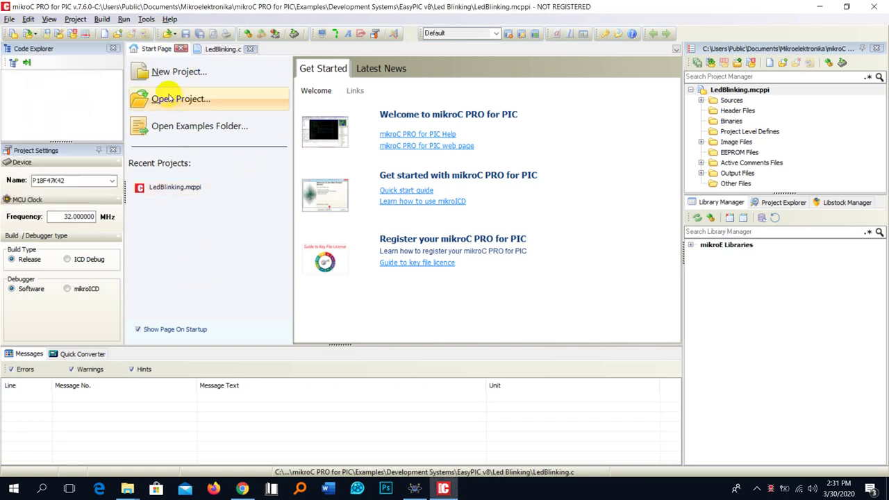
Step: Start a new project of the Standard project type and name it "xyx"
{"action": "left_click", "coordinate": [166, 73]}
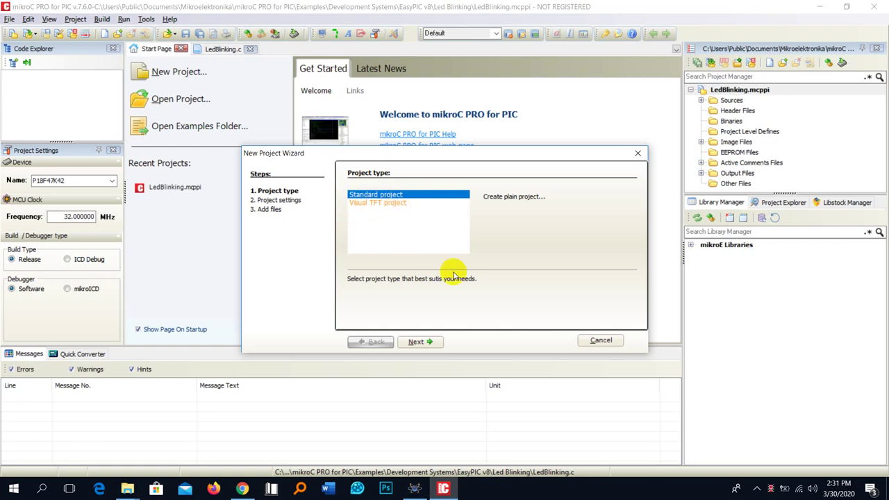
{"action": "left_click", "coordinate": [417, 342]}
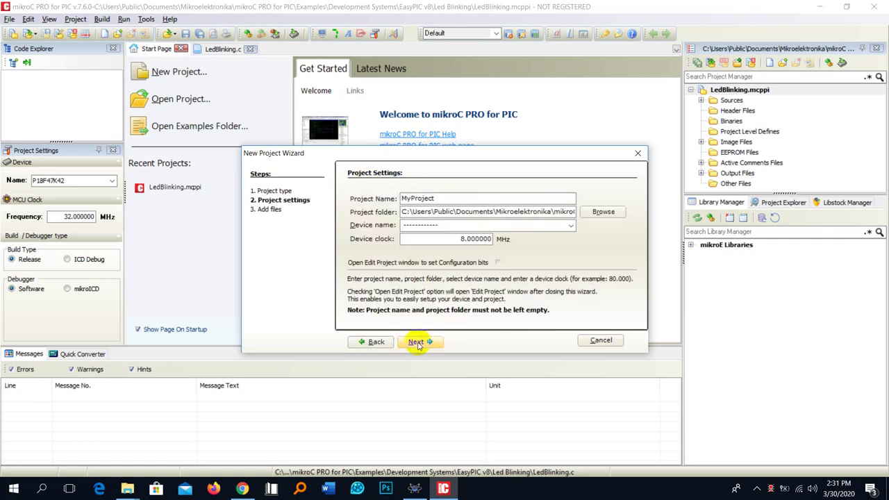
{"action": "double_click", "coordinate": [445, 199]}
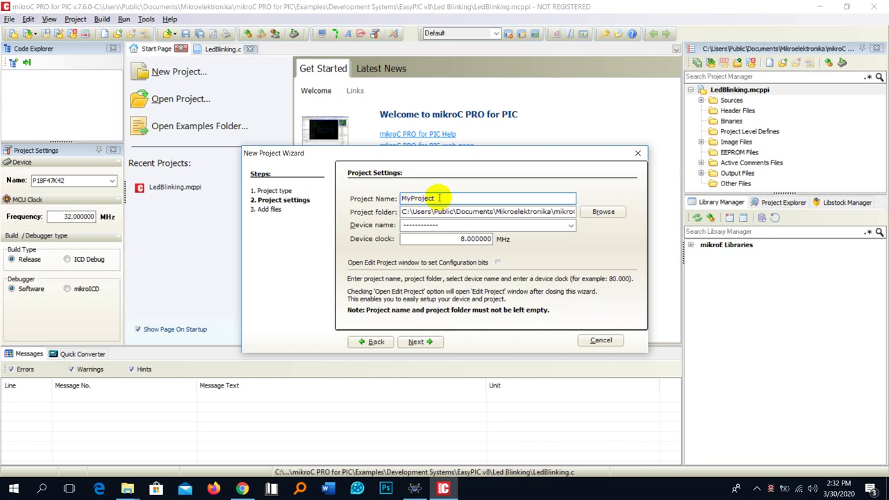
{"action": "left_click_drag", "start_coordinate": [438, 198], "coordinate": [379, 199]}
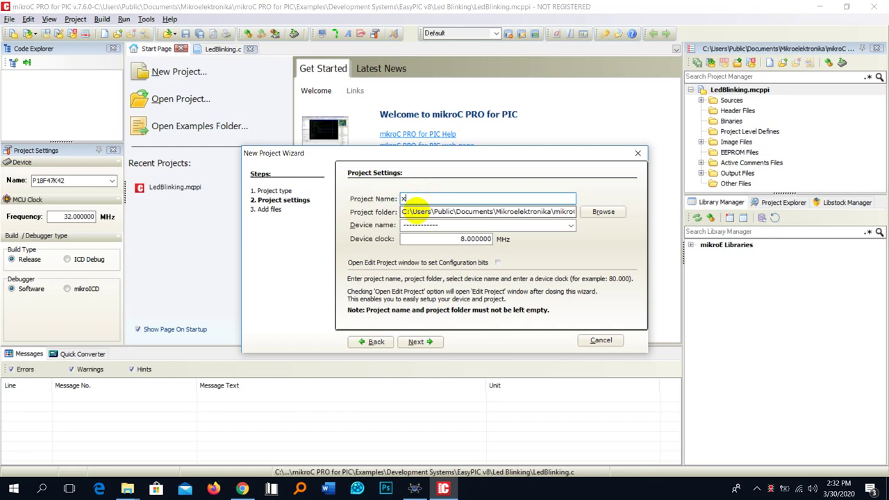
{"action": "type", "text": "xyx"}
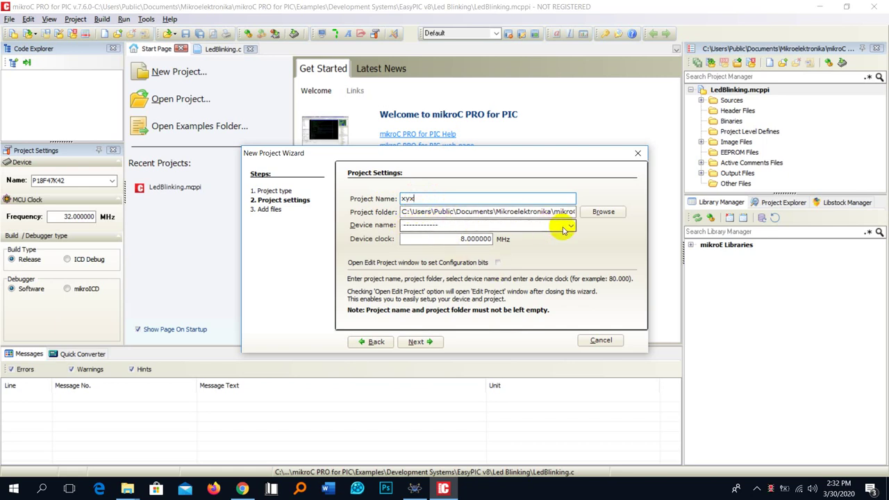
Step: Set the project folder to the "mikro c" folder on the desktop
{"action": "left_click", "coordinate": [603, 212]}
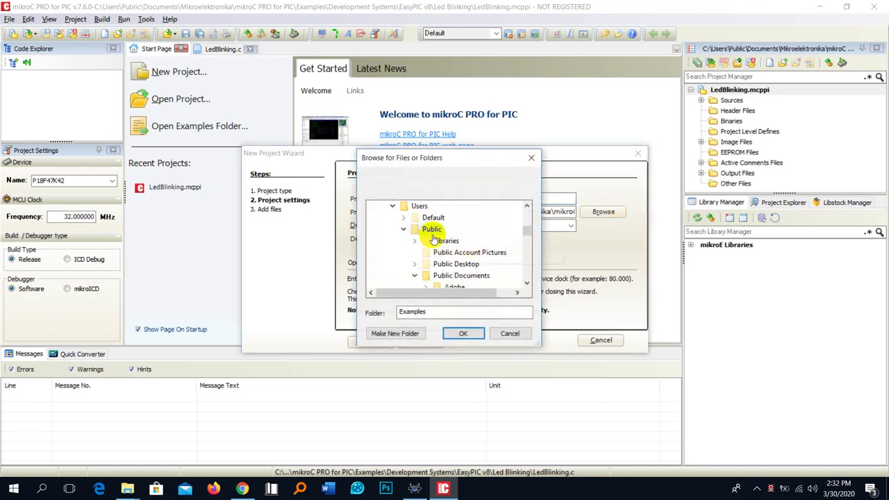
{"action": "scroll", "coordinate": [427, 236], "scroll_direction": "up", "scroll_amount": 3}
{"action": "scroll", "coordinate": [425, 238], "scroll_direction": "up", "scroll_amount": 3}
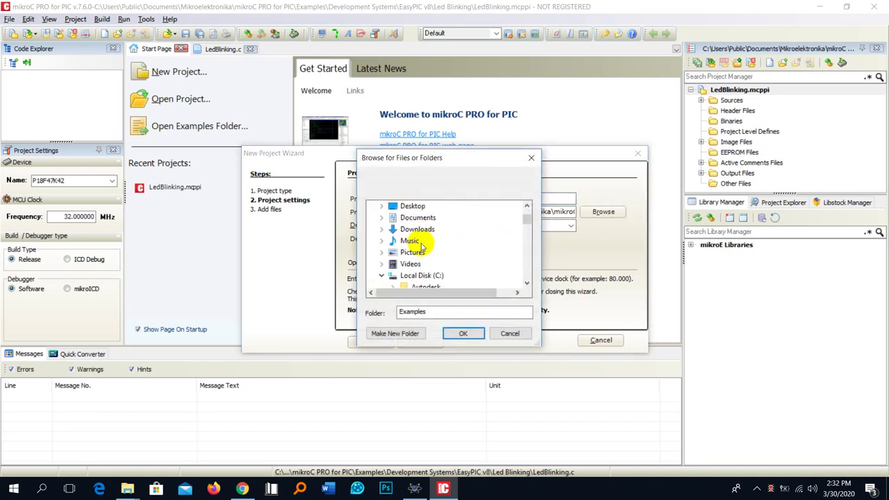
{"action": "double_click", "coordinate": [411, 205]}
{"action": "scroll", "coordinate": [427, 243], "scroll_direction": "down", "scroll_amount": 5}
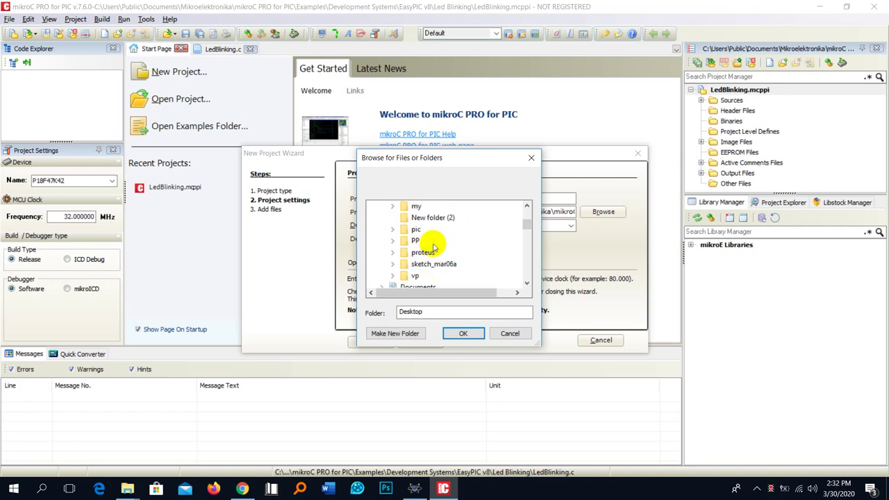
{"action": "scroll", "coordinate": [435, 240], "scroll_direction": "up", "scroll_amount": 1}
{"action": "left_click", "coordinate": [423, 217]}
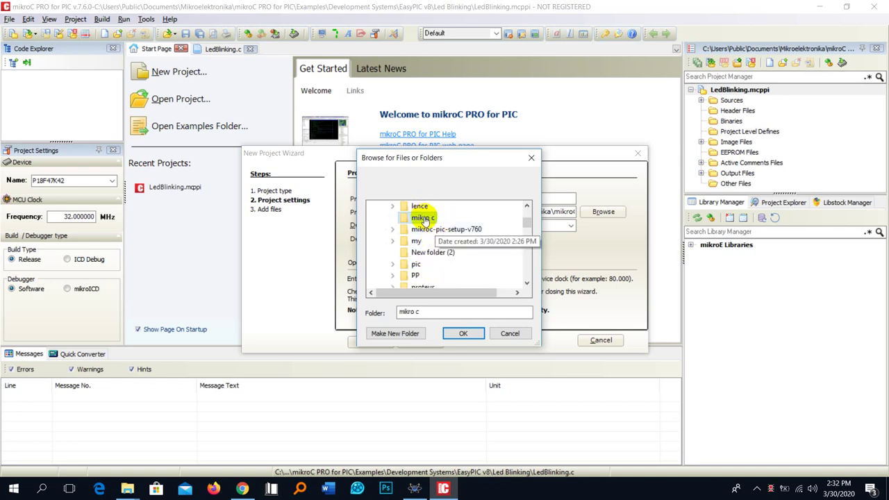
{"action": "left_click", "coordinate": [463, 333]}
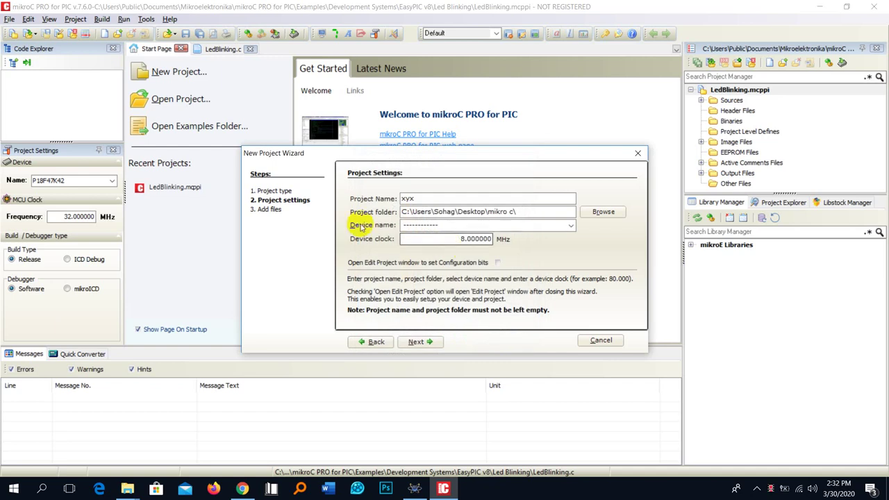
Step: Choose P16F15344 as the project's device
{"action": "left_click", "coordinate": [570, 225]}
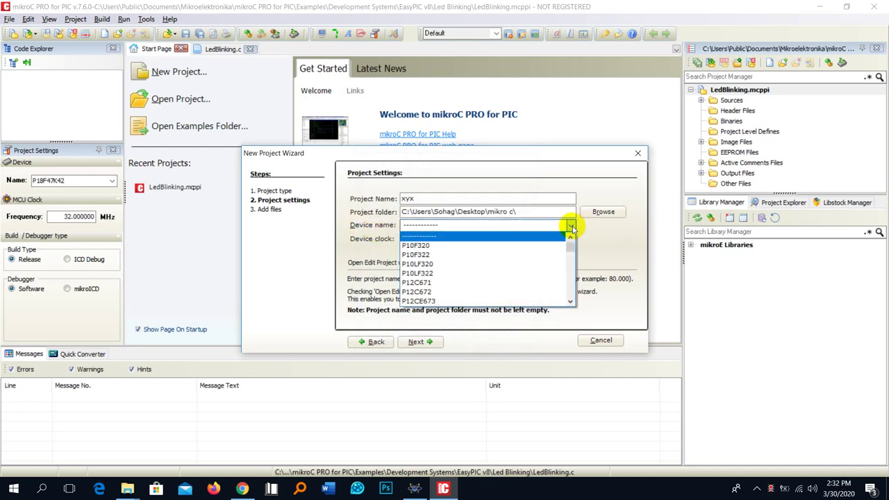
{"action": "scroll", "coordinate": [469, 281], "scroll_direction": "down", "scroll_amount": 10}
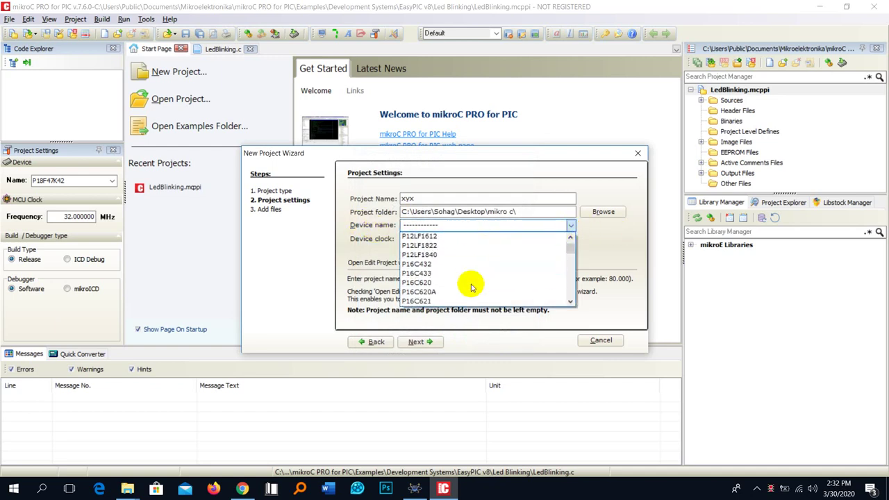
{"action": "scroll", "coordinate": [471, 285], "scroll_direction": "down", "scroll_amount": 8}
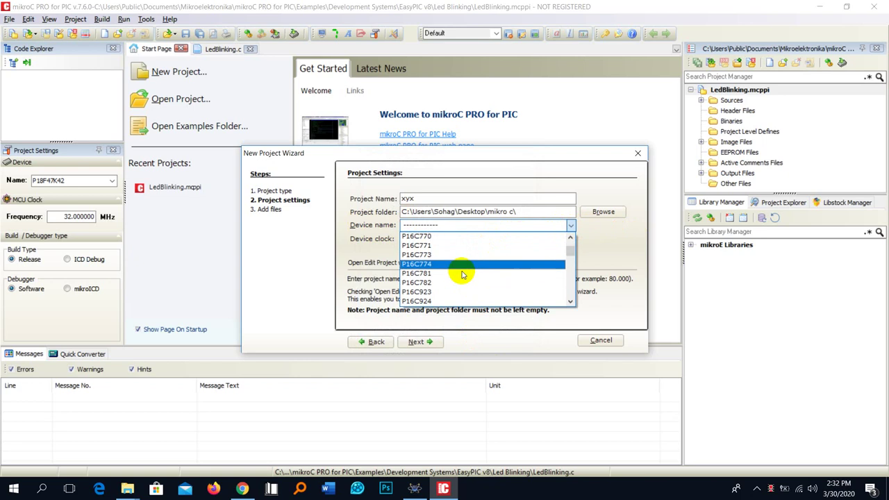
{"action": "scroll", "coordinate": [451, 257], "scroll_direction": "down", "scroll_amount": 3}
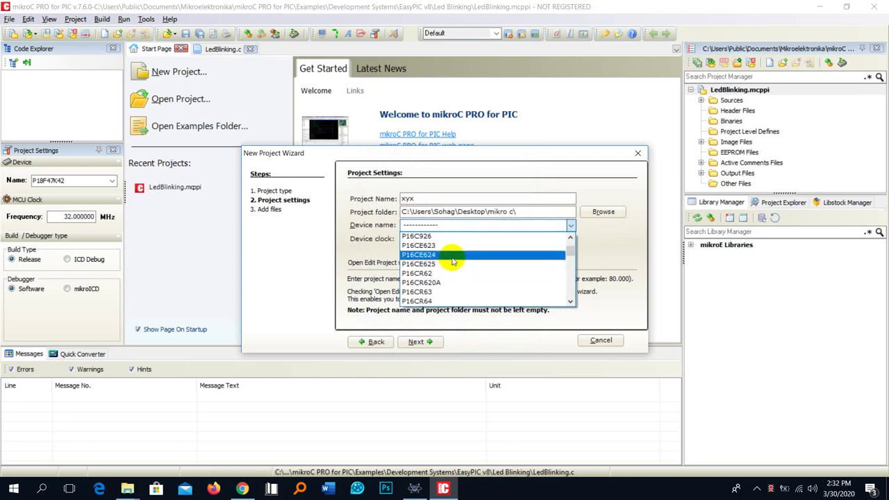
{"action": "scroll", "coordinate": [453, 261], "scroll_direction": "up", "scroll_amount": 3}
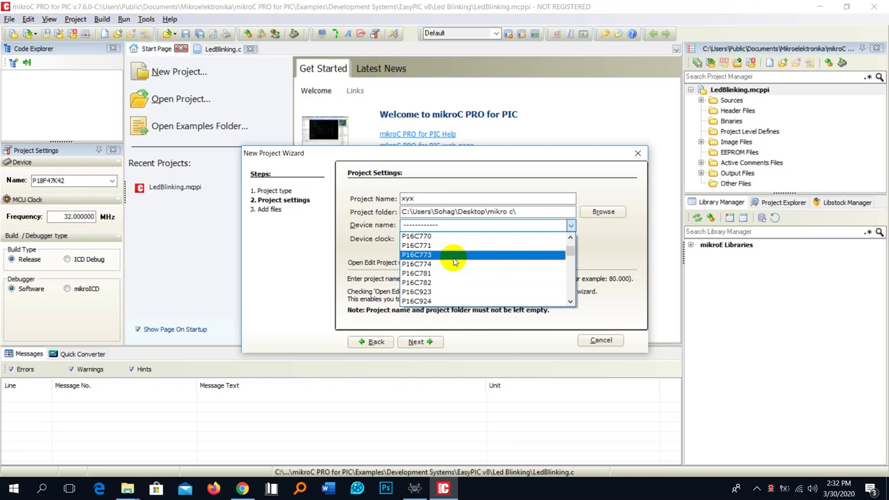
{"action": "scroll", "coordinate": [453, 278], "scroll_direction": "down", "scroll_amount": 10}
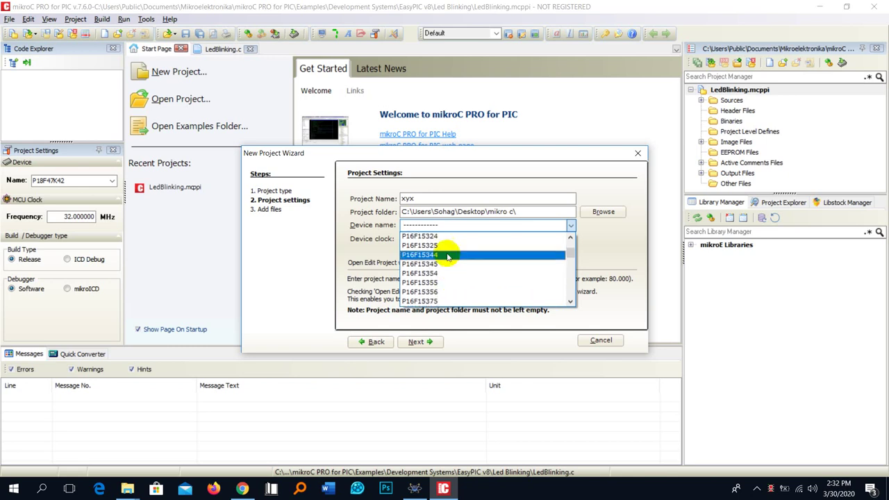
{"action": "left_click", "coordinate": [448, 256]}
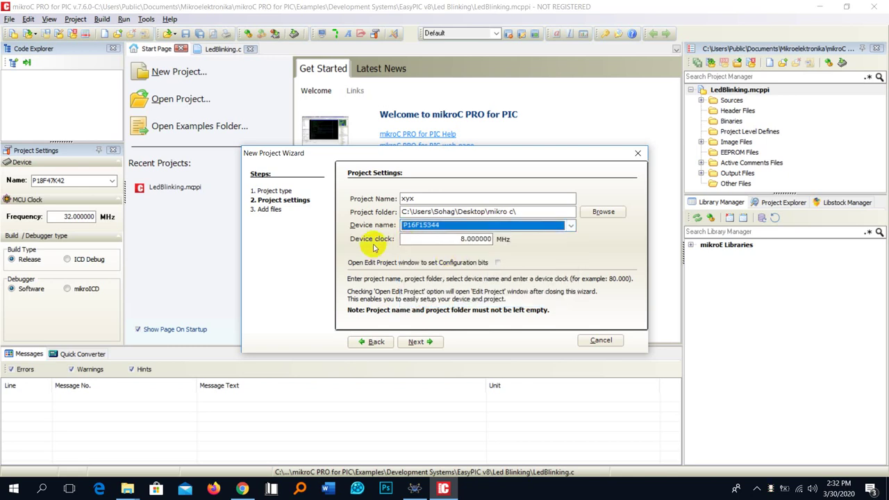
Step: Set the device clock to 20 MHz and try to continue to the Add files stage of the wizard
{"action": "left_click", "coordinate": [464, 242]}
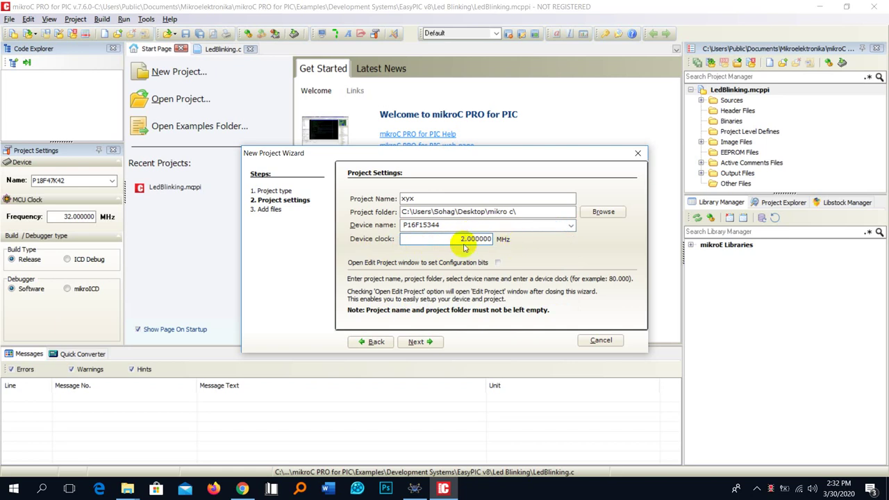
{"action": "type", "text": "0"}
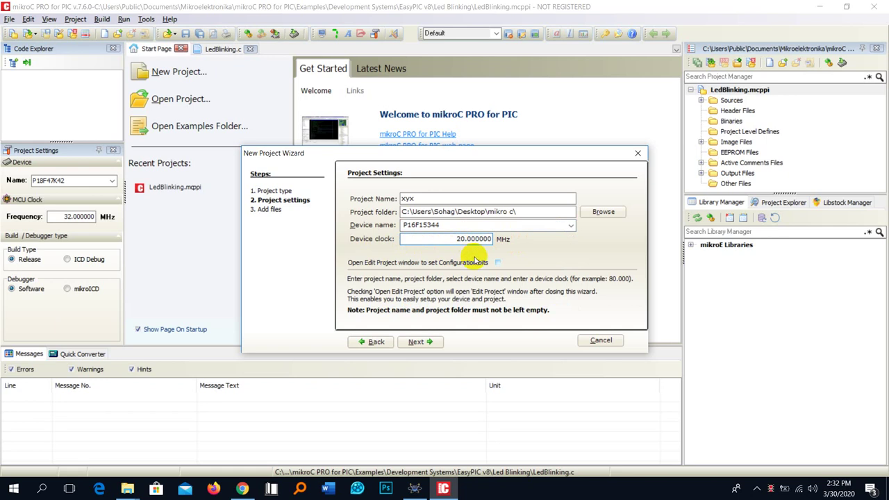
{"action": "left_click", "coordinate": [467, 239]}
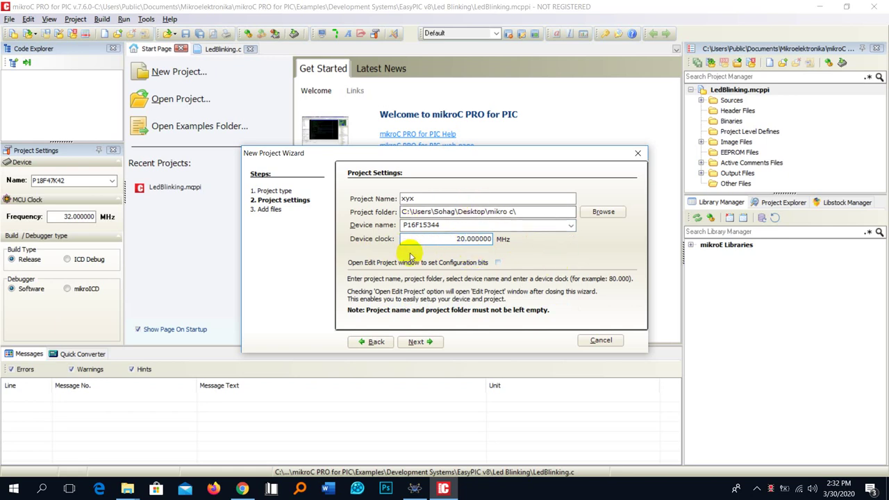
{"action": "left_click", "coordinate": [424, 341]}
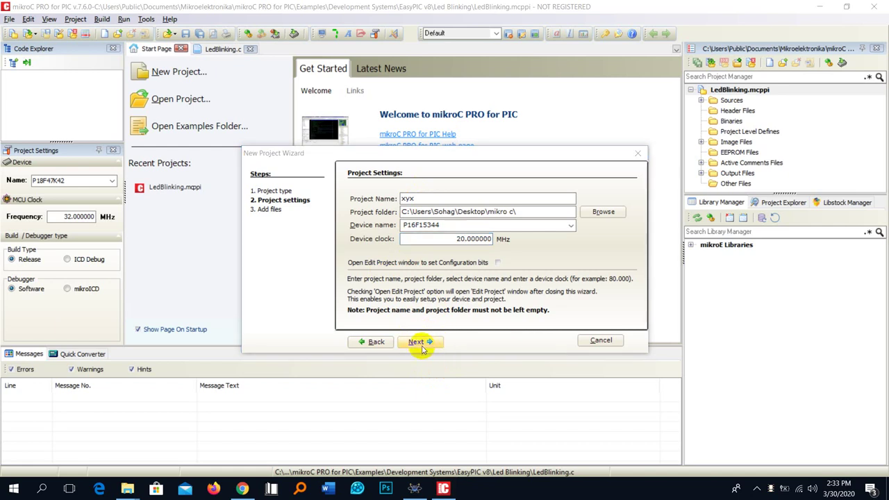
Step: Try to continue to the Add files stage with the project name changed to "xy z"
{"action": "left_click", "coordinate": [407, 198]}
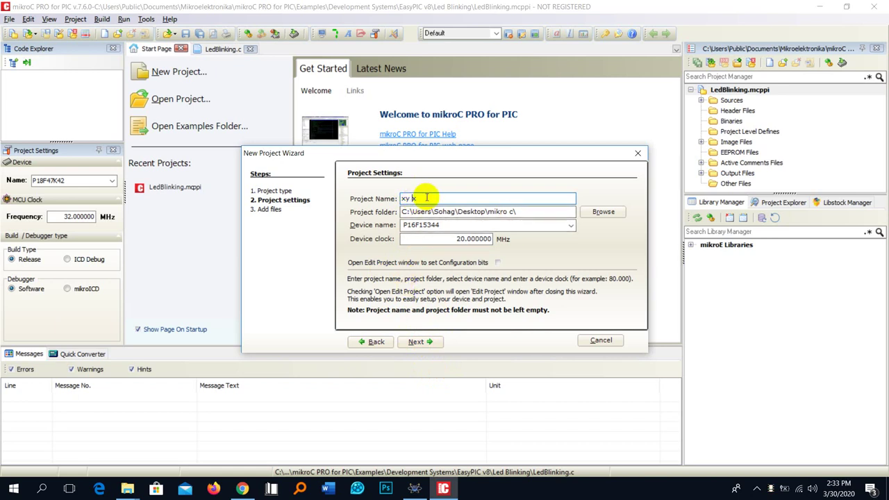
{"action": "left_click_drag", "start_coordinate": [426, 197], "coordinate": [411, 199]}
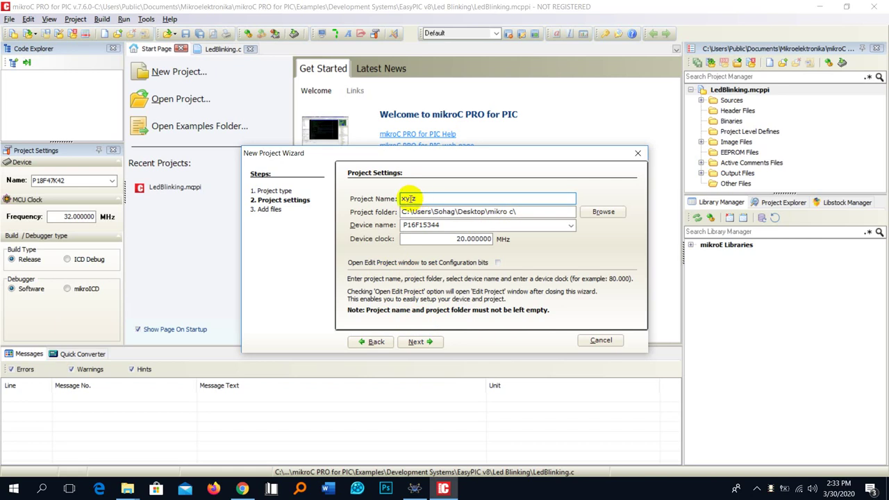
{"action": "key", "text": "BackSpace"}
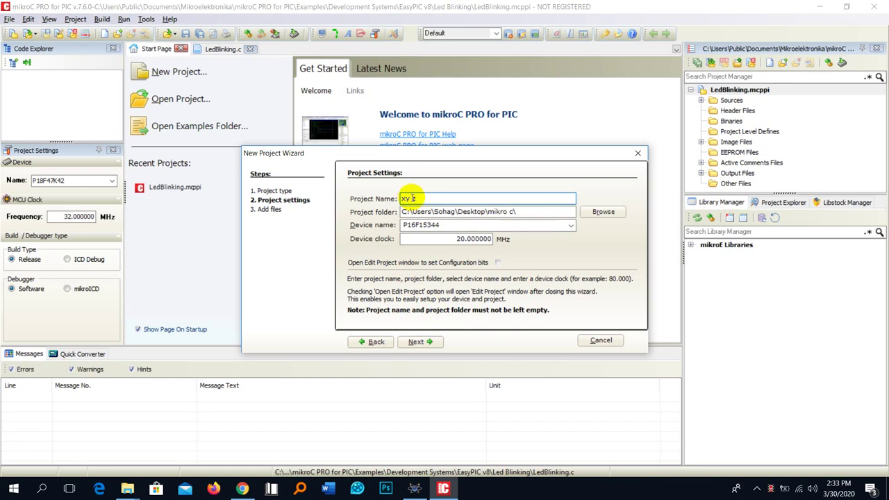
{"action": "left_click", "coordinate": [420, 341]}
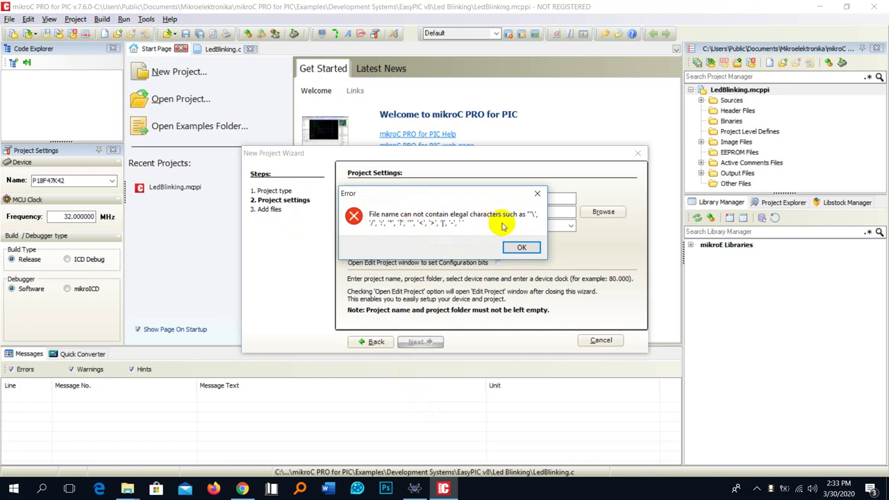
{"action": "left_click", "coordinate": [538, 193]}
Step: Correct the project name to "xyz" and finish the New Project Wizard without adding any existing files
{"action": "double_click", "coordinate": [408, 198]}
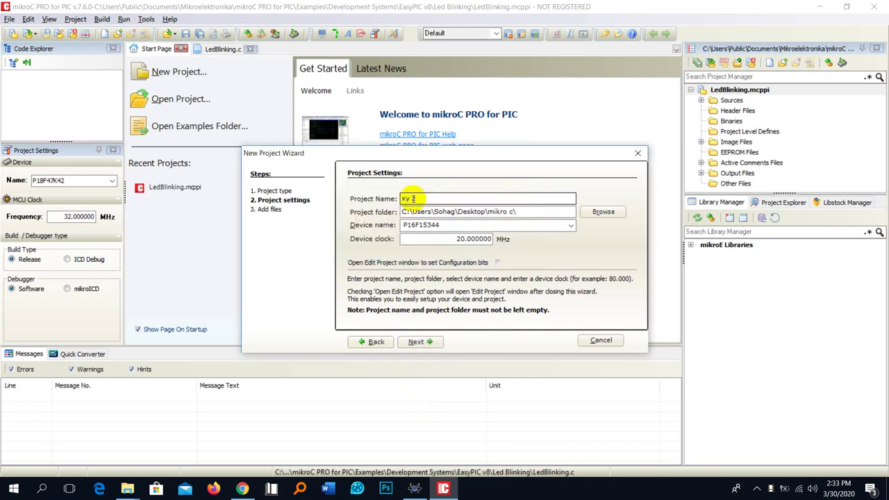
{"action": "type", "text": "xyz"}
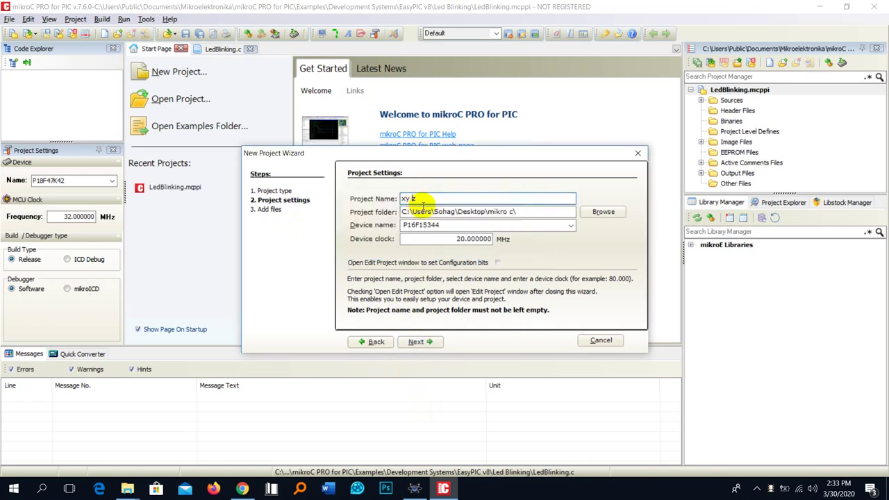
{"action": "left_click", "coordinate": [420, 342]}
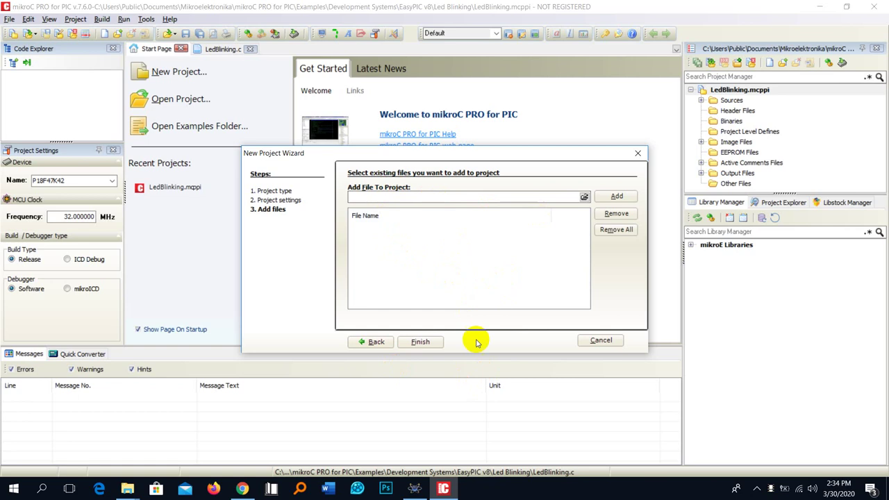
{"action": "left_click", "coordinate": [420, 342]}
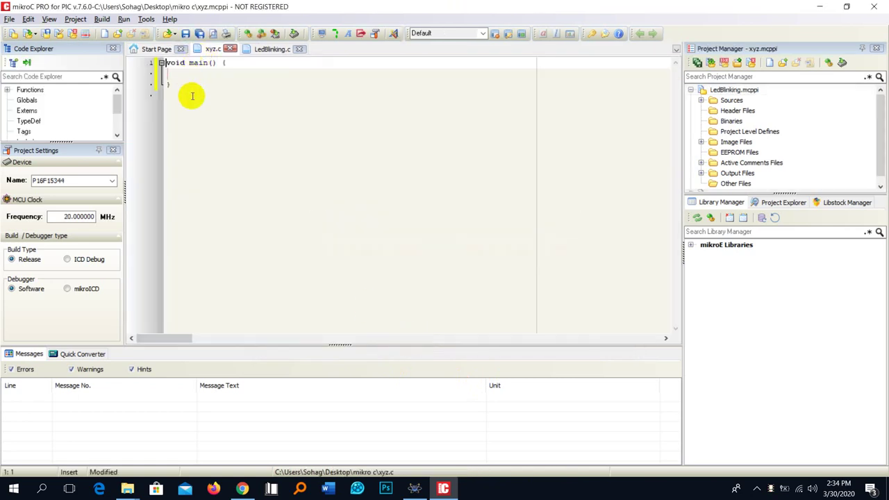
{"action": "left_click", "coordinate": [167, 83]}
{"action": "key", "text": "ctrl+a"}
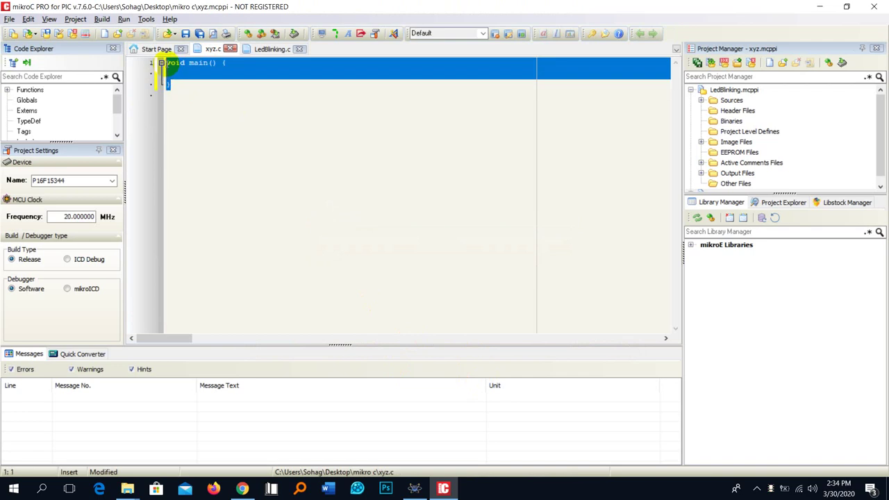
{"action": "left_click", "coordinate": [180, 64]}
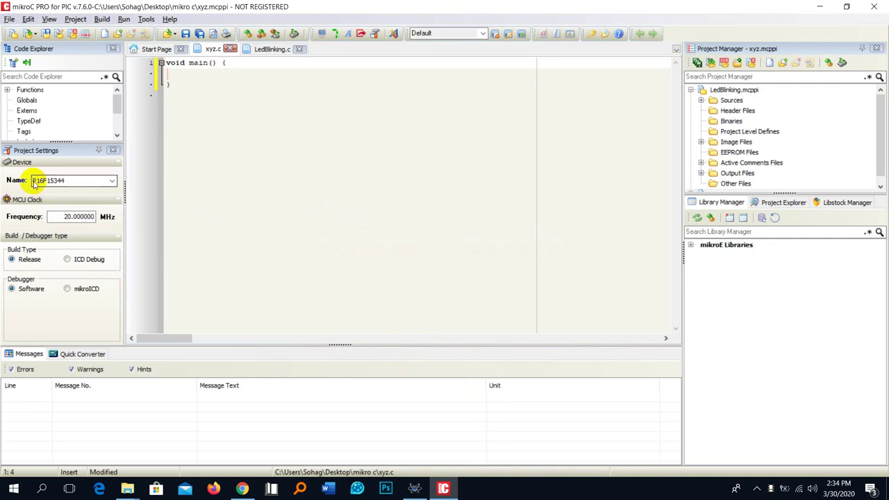
{"action": "double_click", "coordinate": [69, 180]}
{"action": "left_click", "coordinate": [92, 177]}
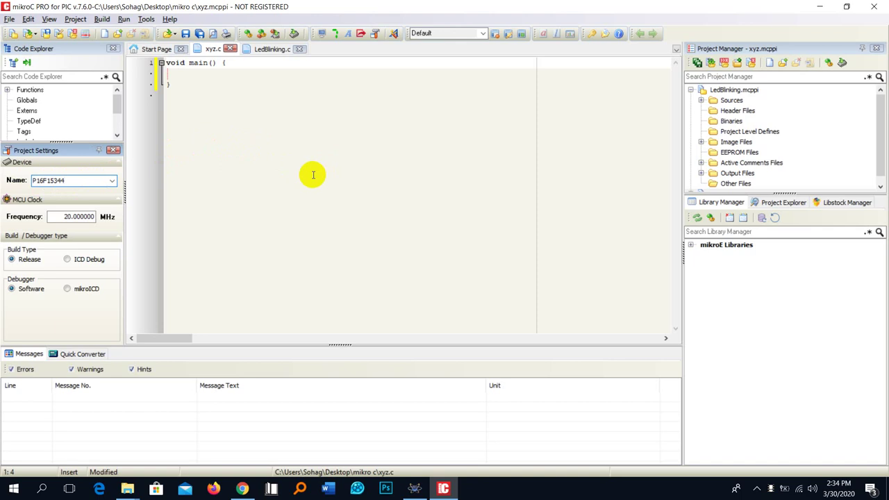
{"action": "left_click", "coordinate": [248, 34]}
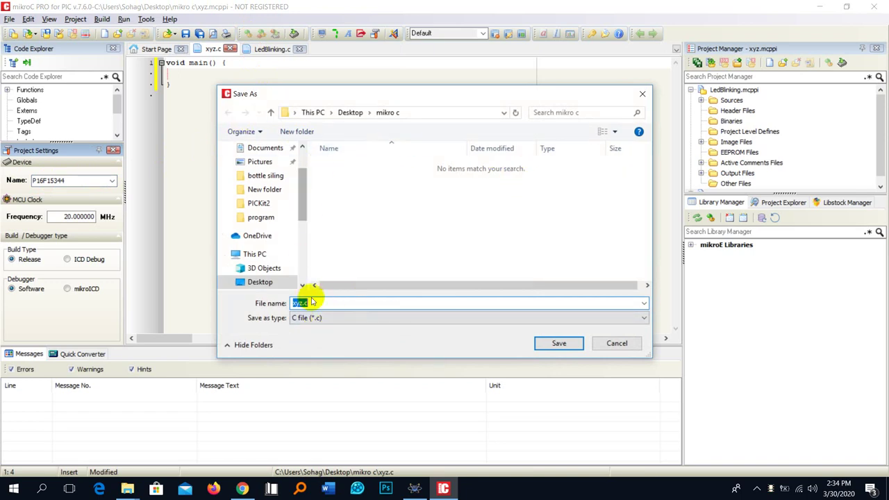
{"action": "left_click", "coordinate": [260, 281]}
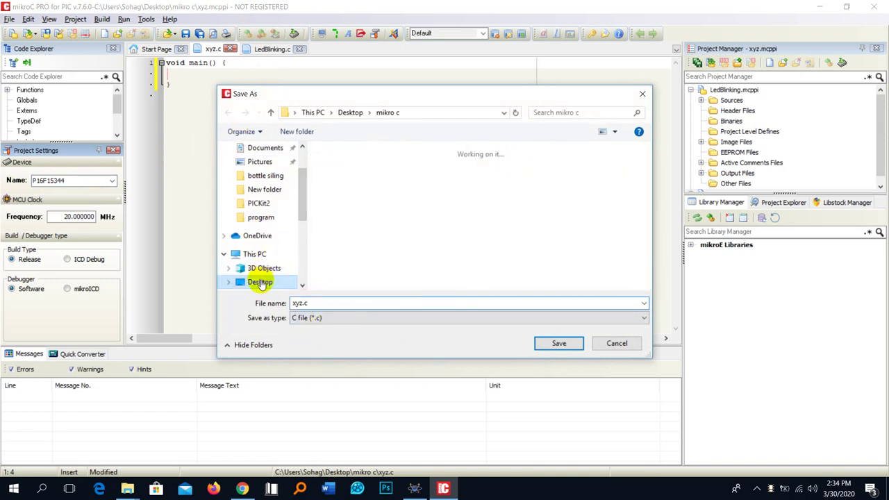
{"action": "left_click", "coordinate": [431, 267]}
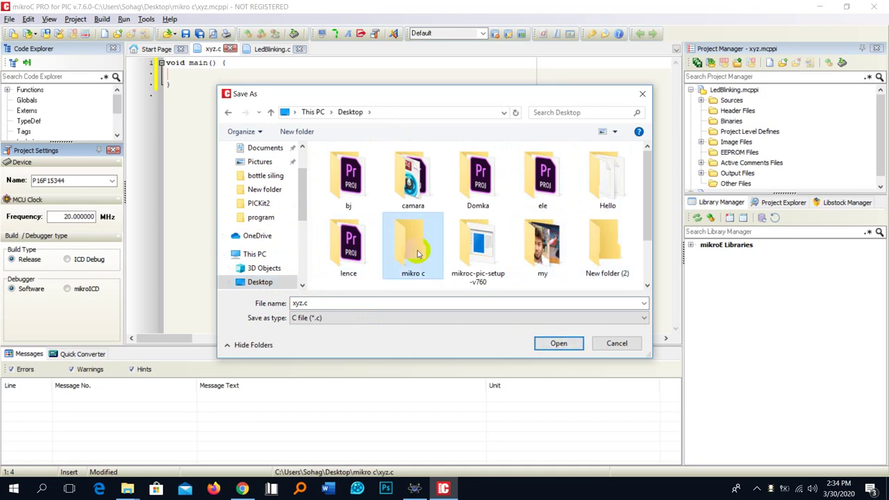
{"action": "left_click", "coordinate": [132, 492]}
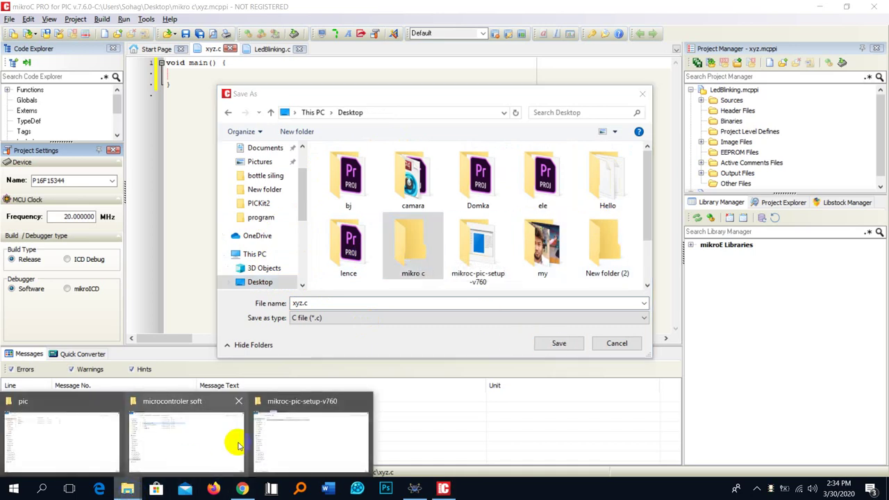
{"action": "left_click", "coordinate": [643, 93]}
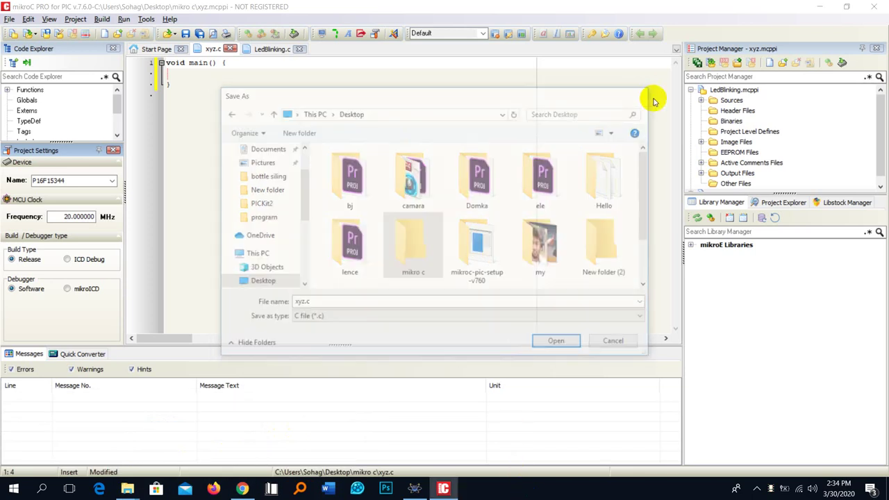
Step: Look through the project files in the desktop "mikro c" folder, close it and return to mikroC PRO for PIC
{"action": "left_click", "coordinate": [820, 6]}
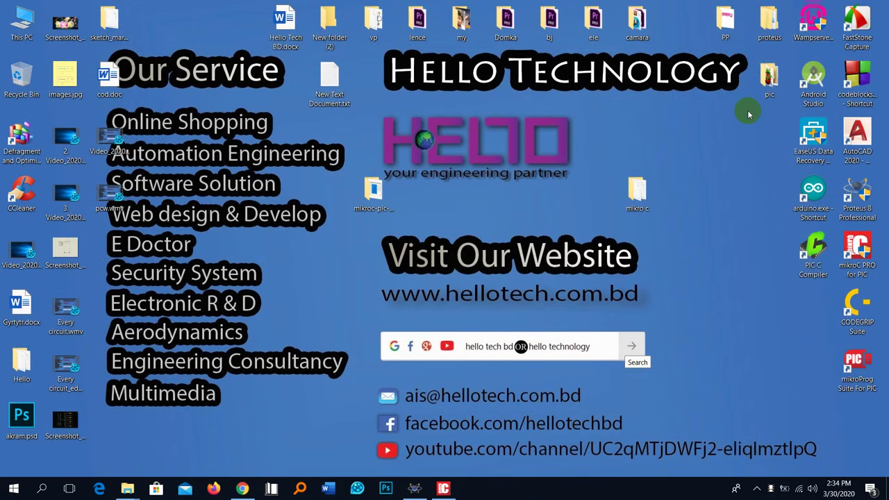
{"action": "double_click", "coordinate": [639, 195]}
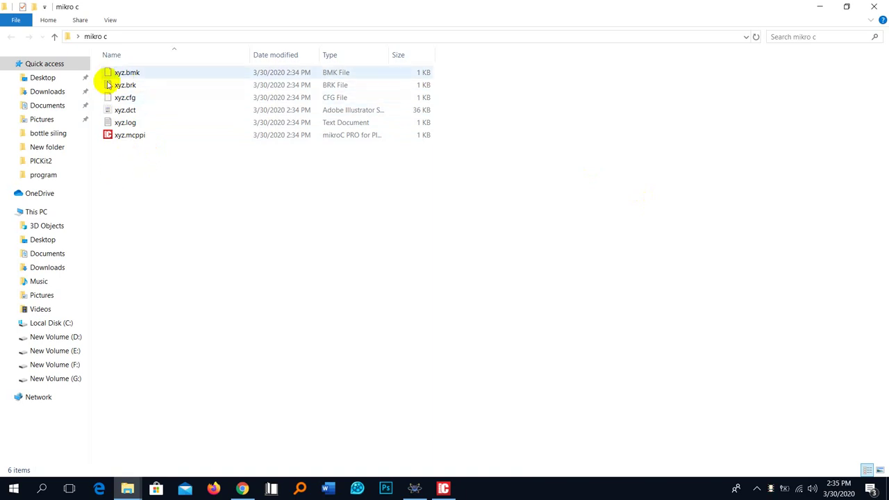
{"action": "left_click", "coordinate": [872, 7]}
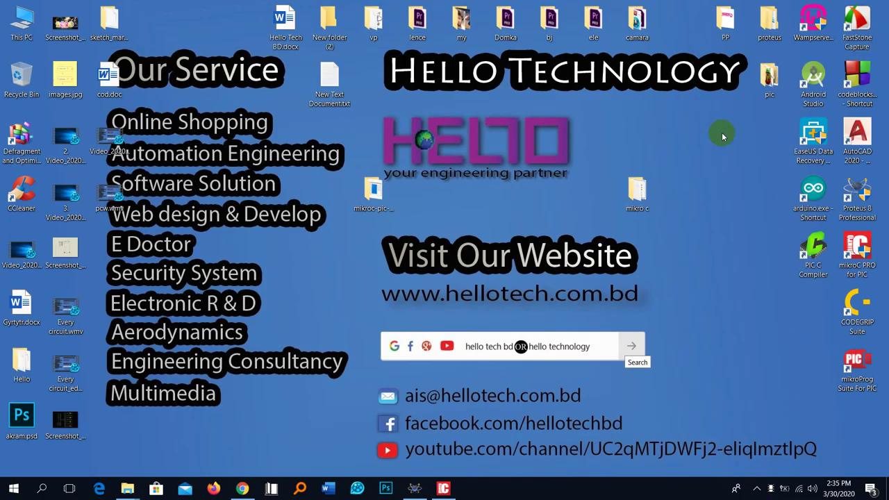
{"action": "left_click", "coordinate": [442, 489]}
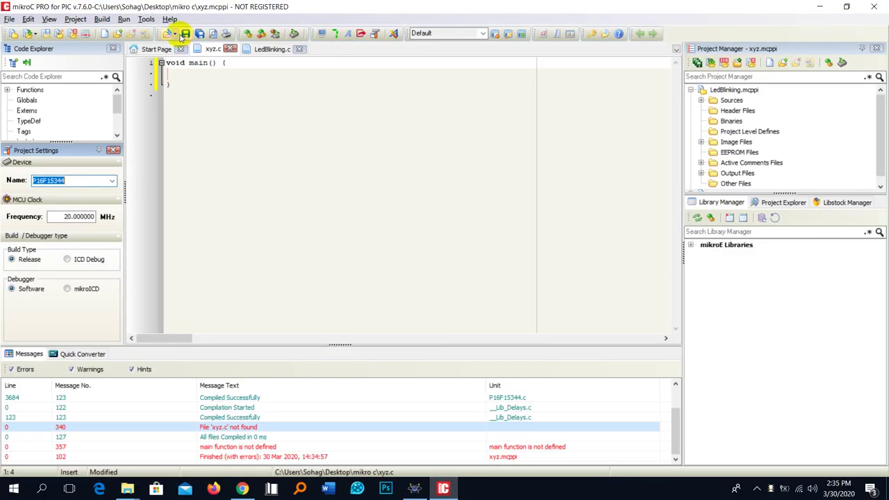
Step: Build the project, saving the source file as xyz.c in the "mikro c" folder, and build it once more
{"action": "left_click", "coordinate": [252, 33]}
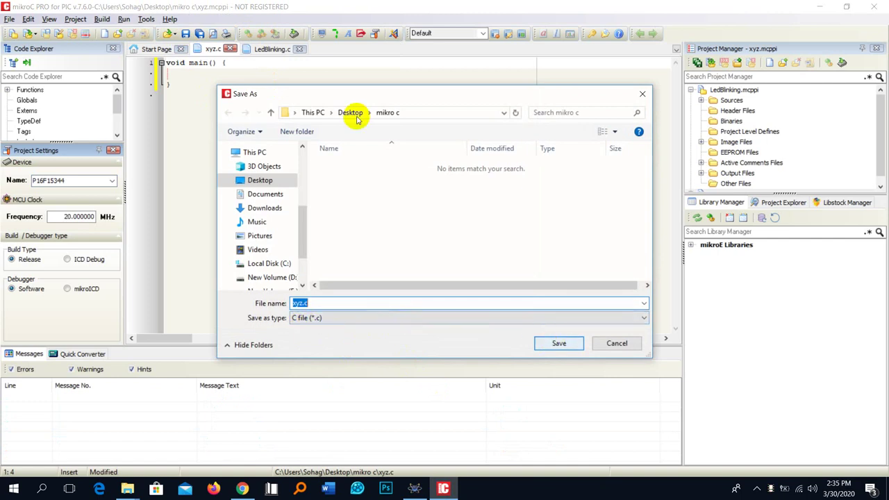
{"action": "left_click", "coordinate": [571, 343]}
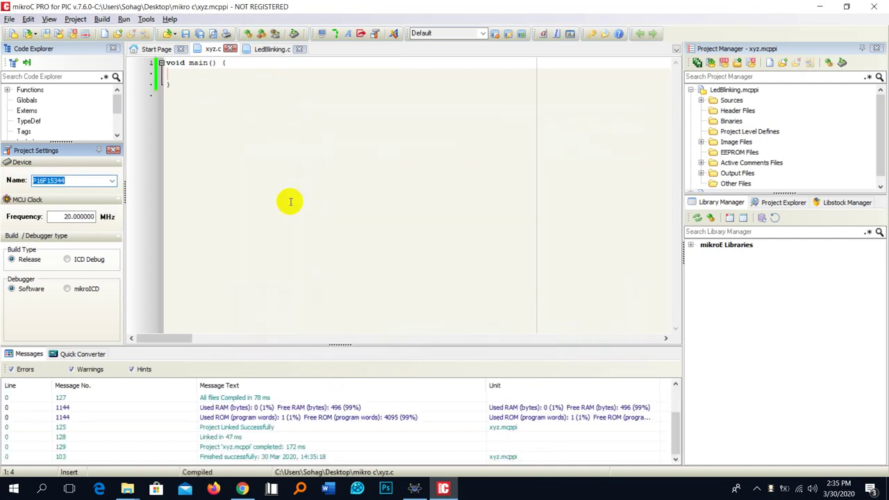
{"action": "left_click", "coordinate": [249, 33]}
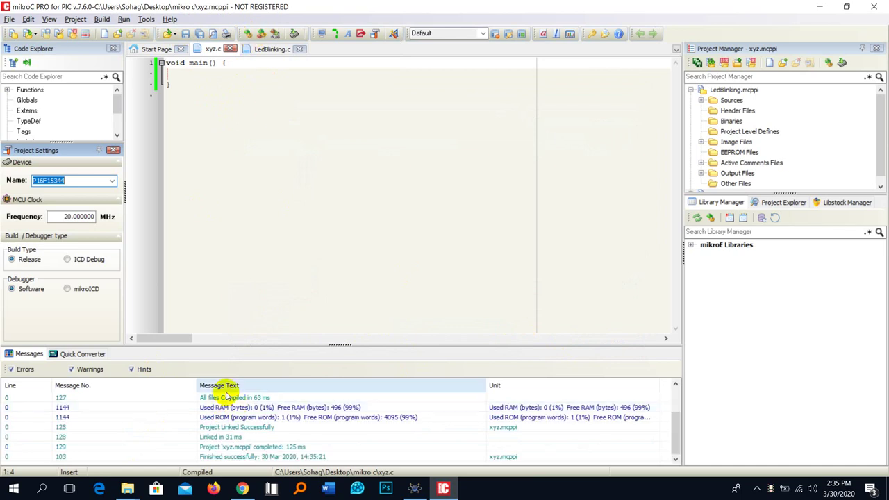
Step: Check the desktop "mikro c" folder for the generated xyz.hex file and return to mikroC PRO for PIC
{"action": "left_click", "coordinate": [820, 6]}
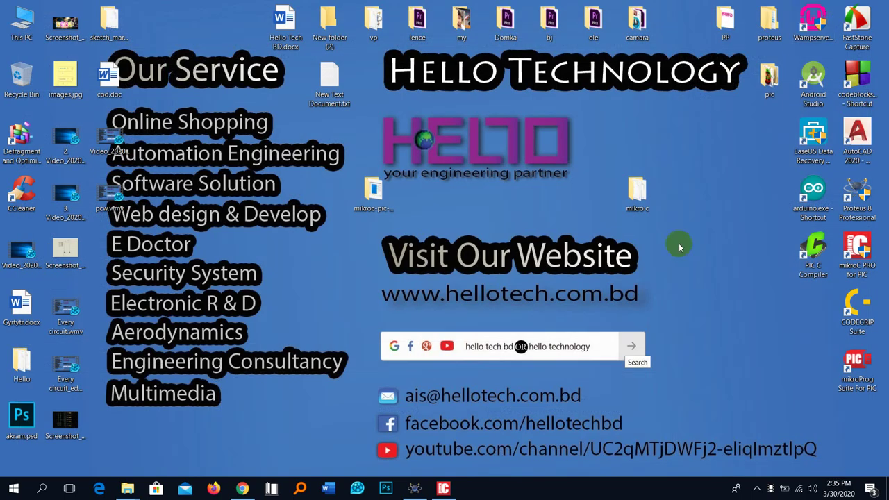
{"action": "double_click", "coordinate": [638, 191]}
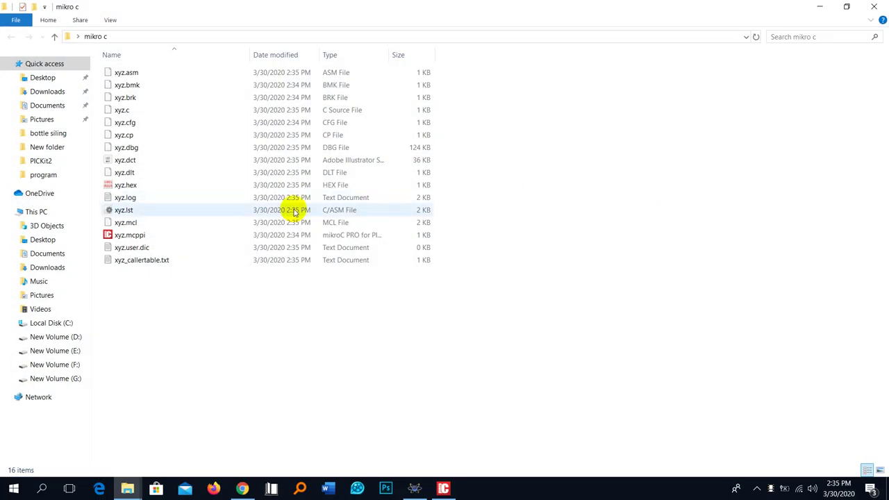
{"action": "left_click", "coordinate": [130, 187]}
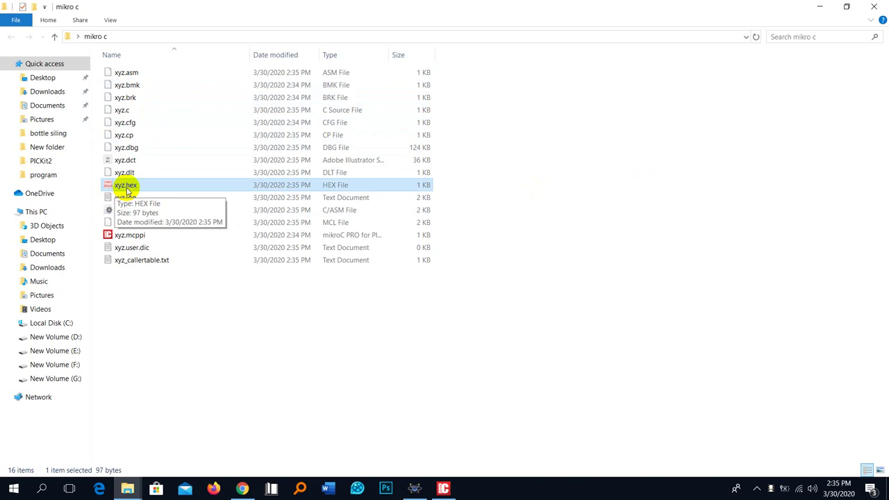
{"action": "left_click", "coordinate": [443, 488]}
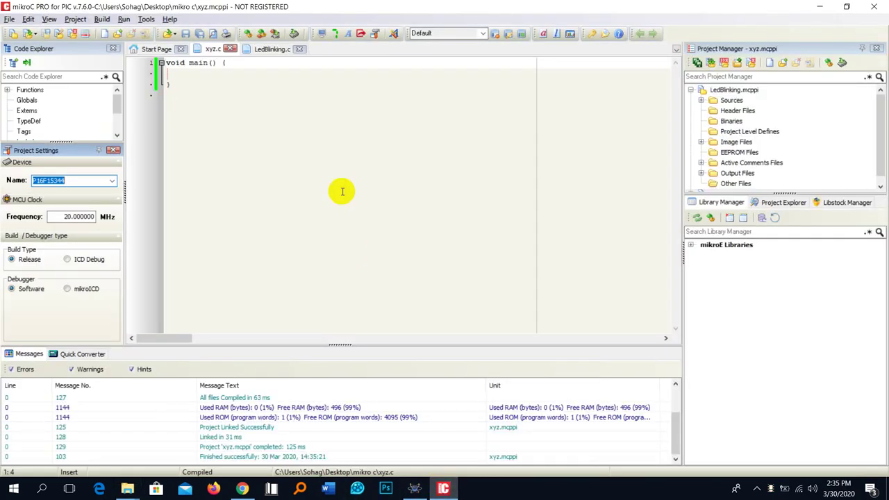